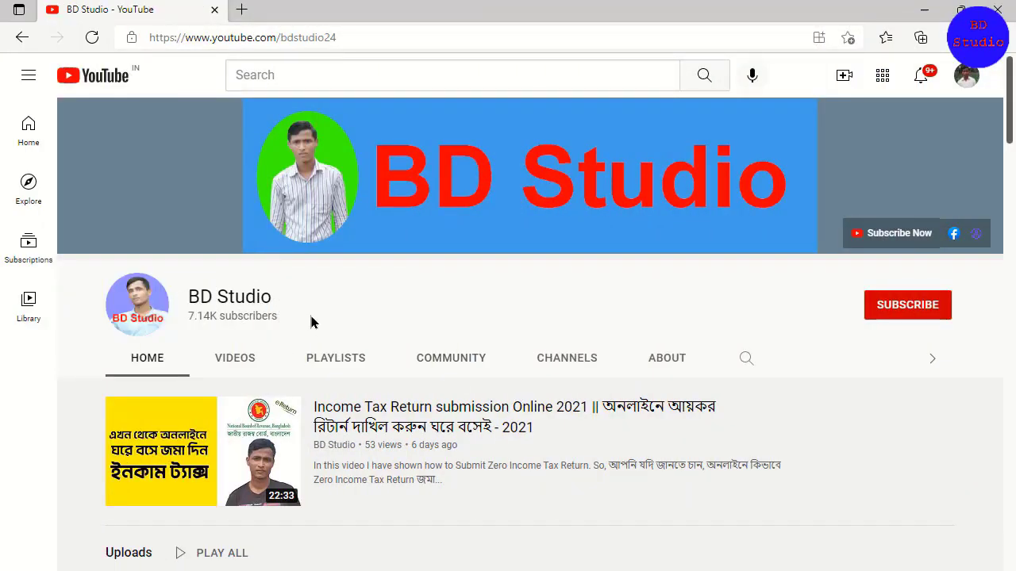
# Step: Subscribe to the BD Studio channel and choose its notification preference
pyautogui.click(908, 316)
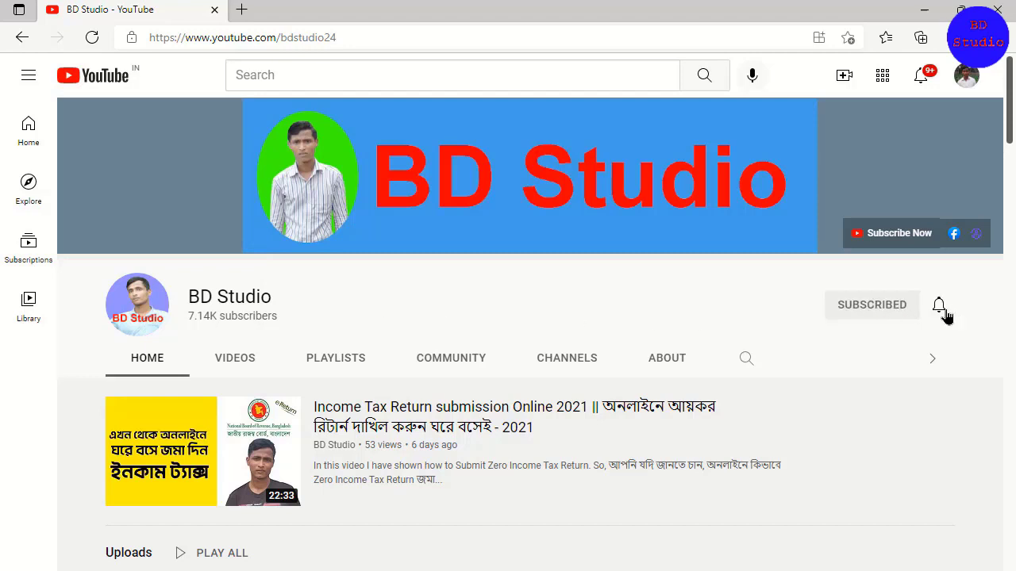
pyautogui.click(941, 310)
pyautogui.click(912, 339)
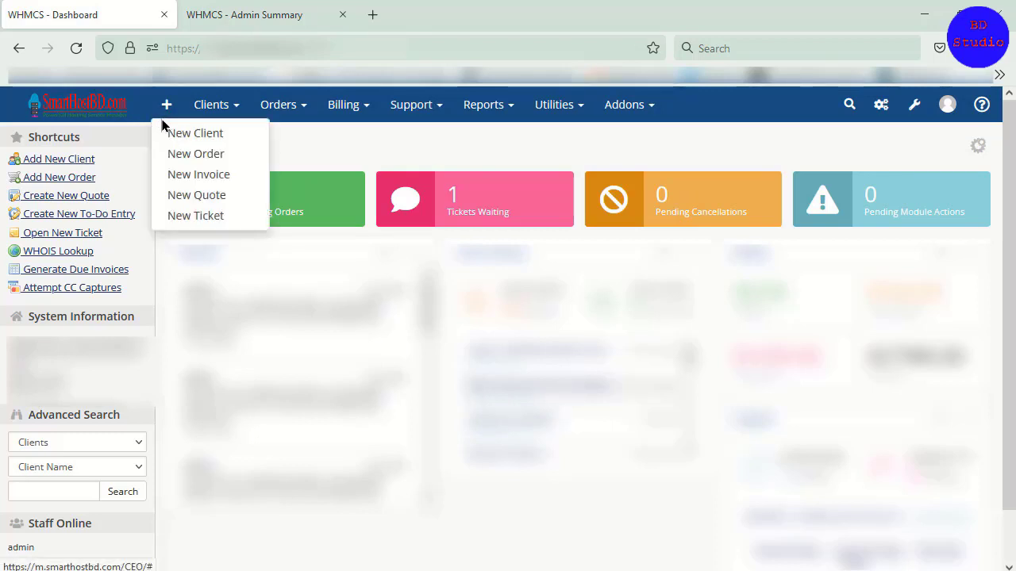
# Step: Compare the main navigation menus of the WHMCS Dashboard with those of the older Admin Summary page
pyautogui.moveTo(206, 111)
pyautogui.moveTo(278, 116)
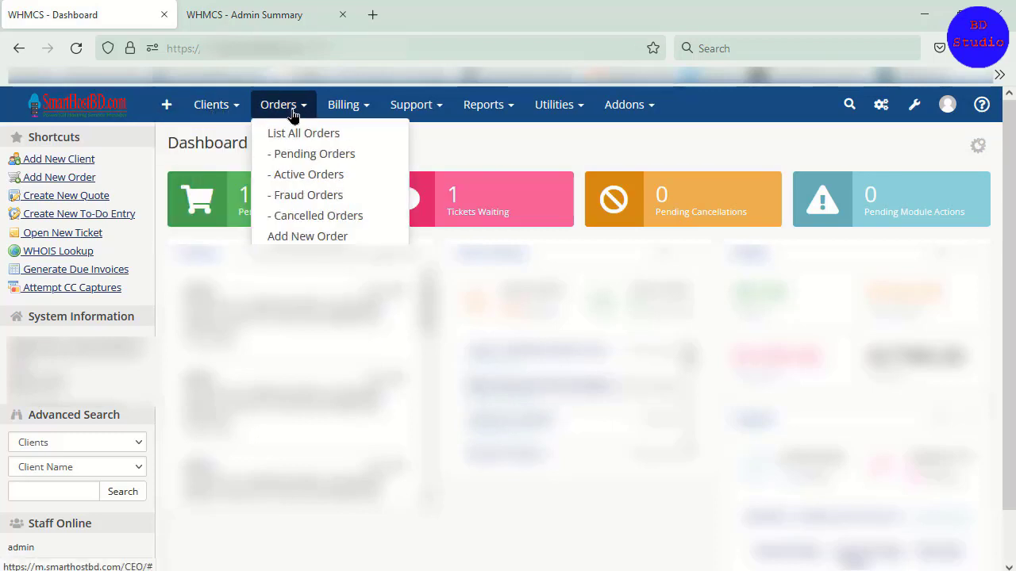
pyautogui.moveTo(407, 113)
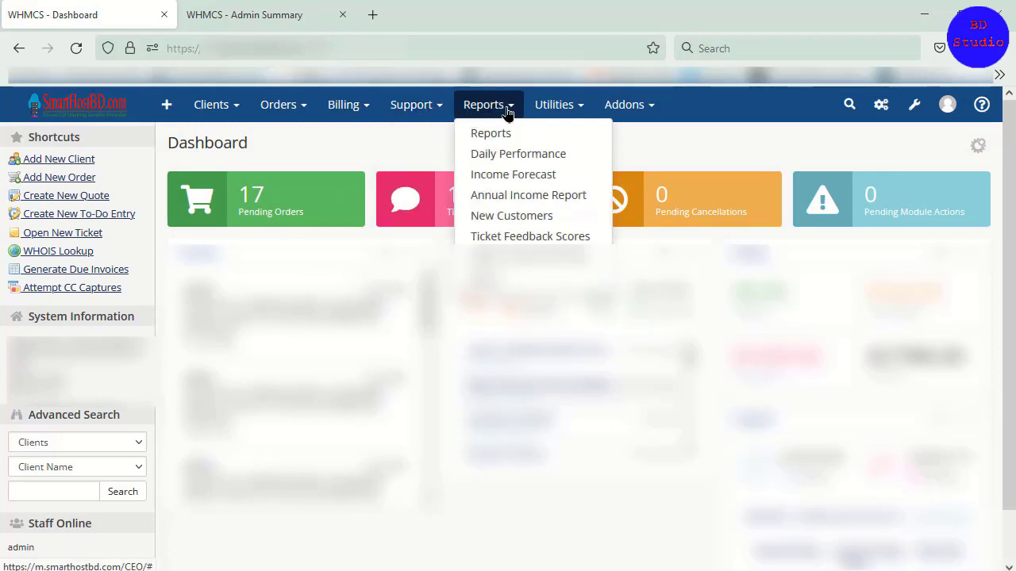
pyautogui.moveTo(599, 111)
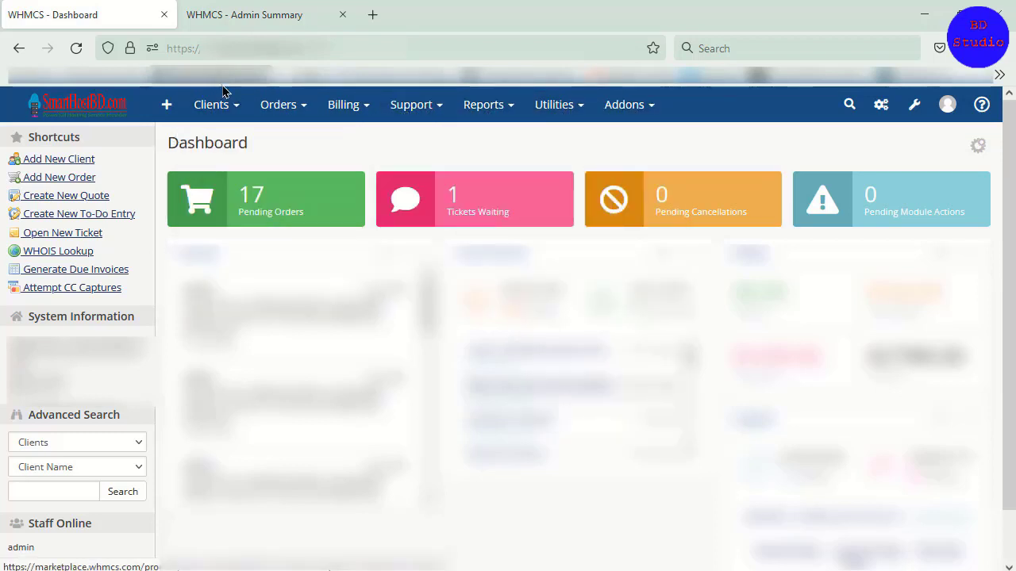
pyautogui.click(234, 6)
pyautogui.moveTo(256, 178)
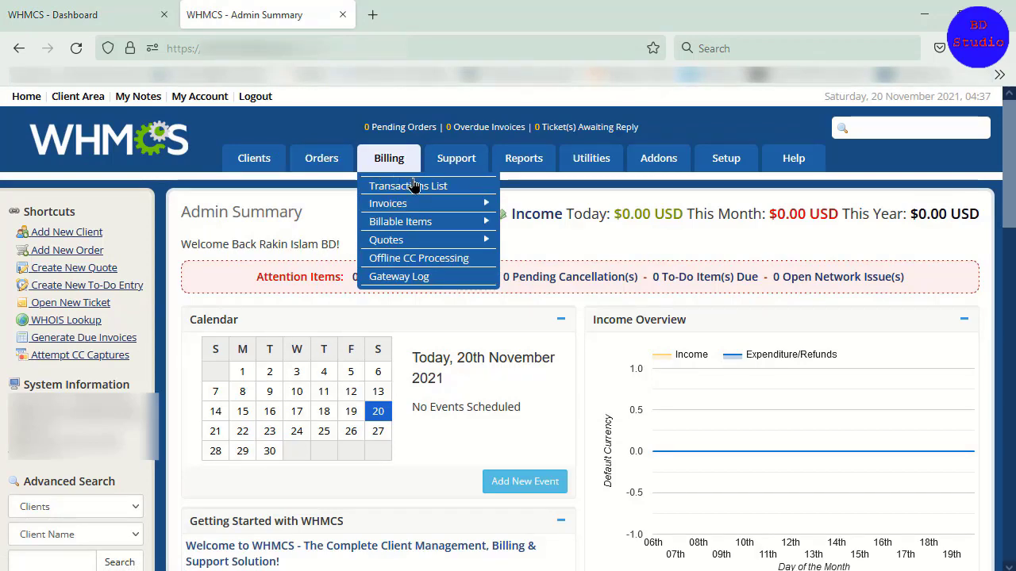
pyautogui.moveTo(459, 179)
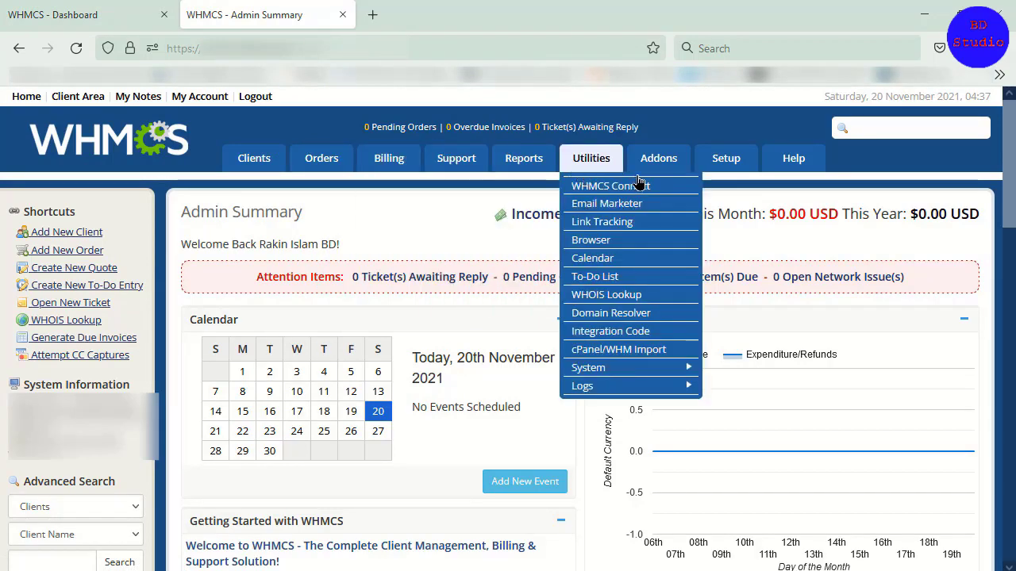
pyautogui.moveTo(683, 173)
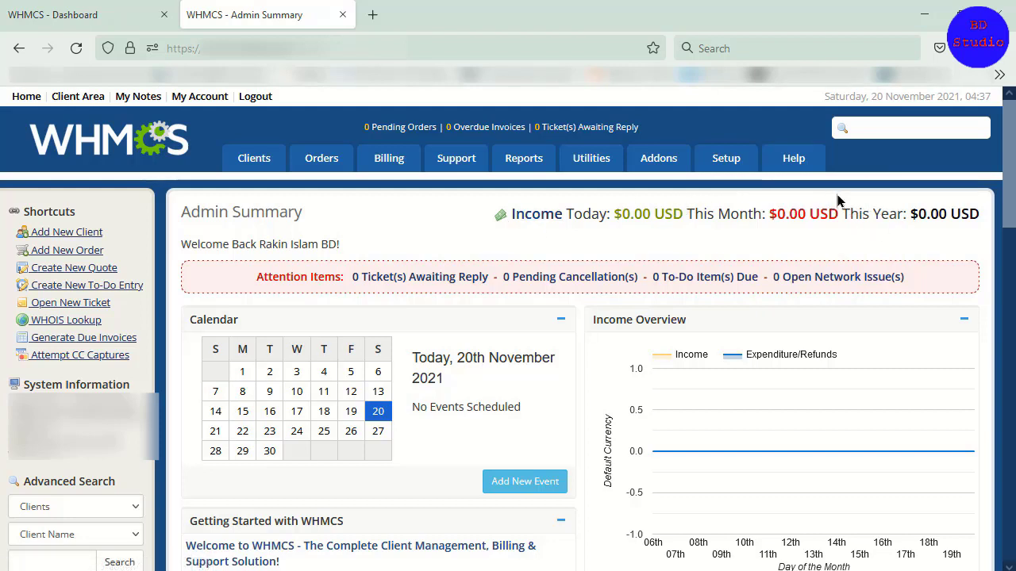
pyautogui.moveTo(811, 144)
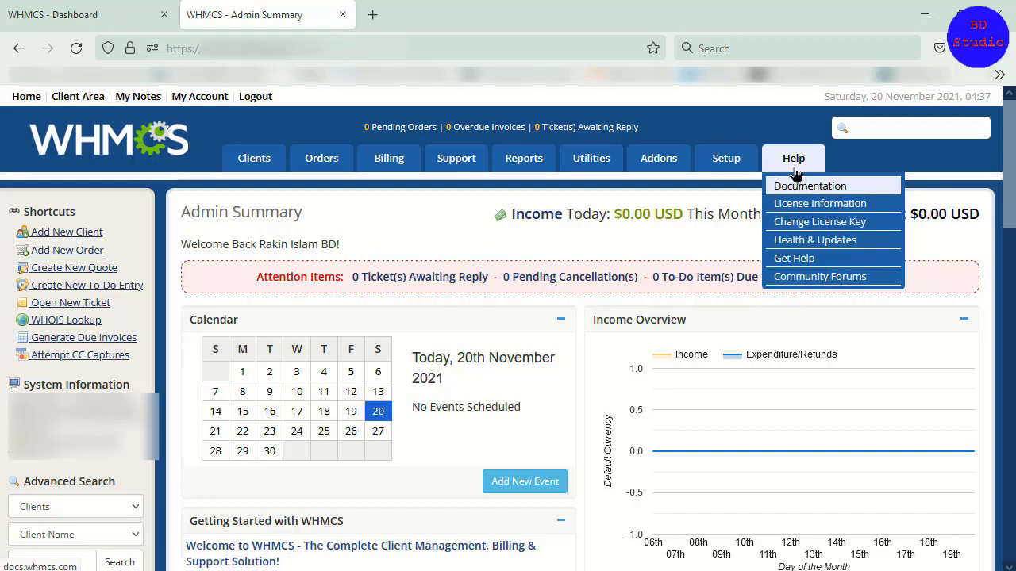
pyautogui.moveTo(742, 167)
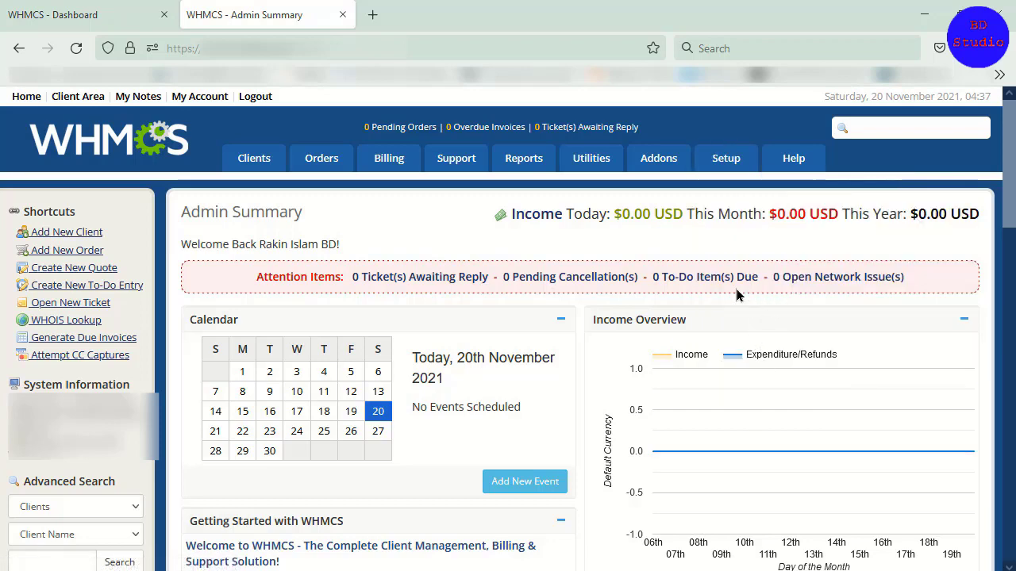
# Step: Compare the configuration menu of the Dashboard with the older Setup menu, and open the System Settings page
pyautogui.click(18, 16)
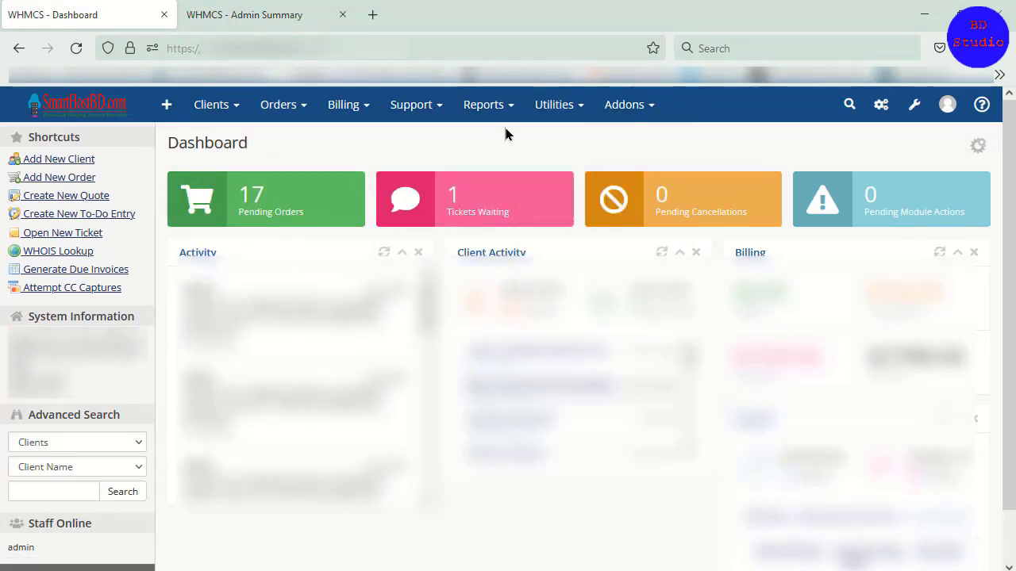
pyautogui.moveTo(619, 104)
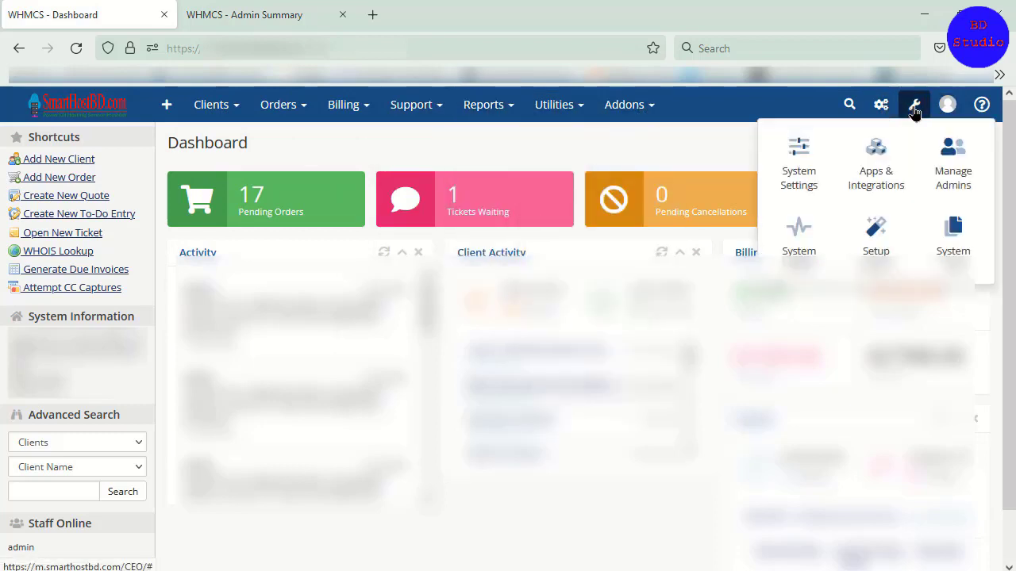
pyautogui.moveTo(918, 111)
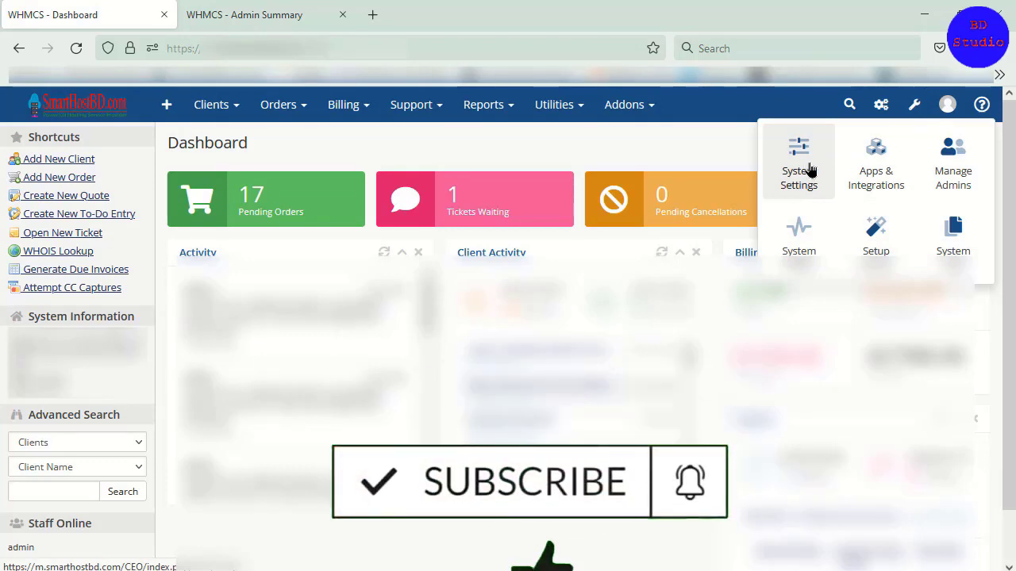
pyautogui.click(189, 12)
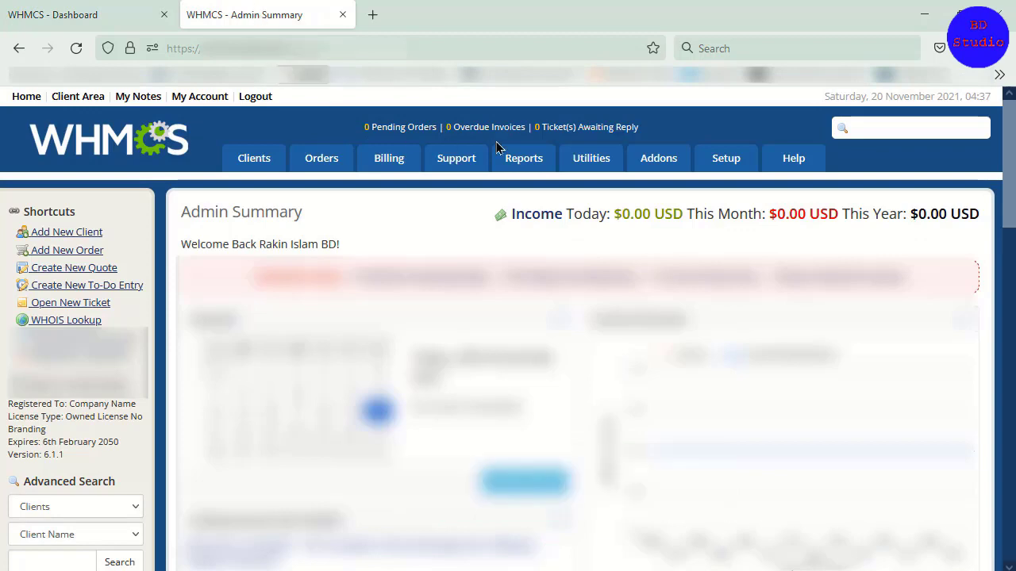
pyautogui.moveTo(742, 161)
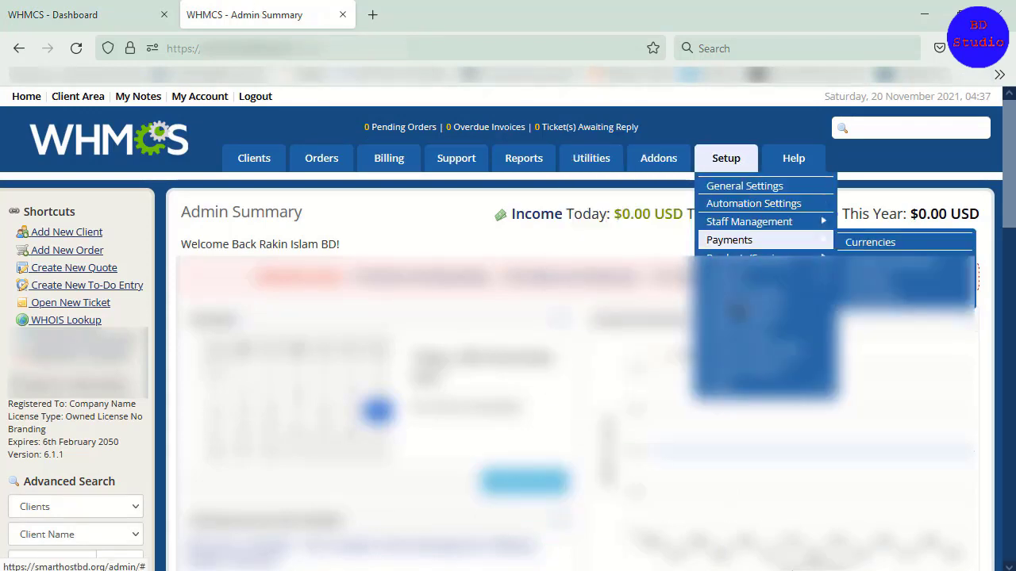
pyautogui.click(117, 6)
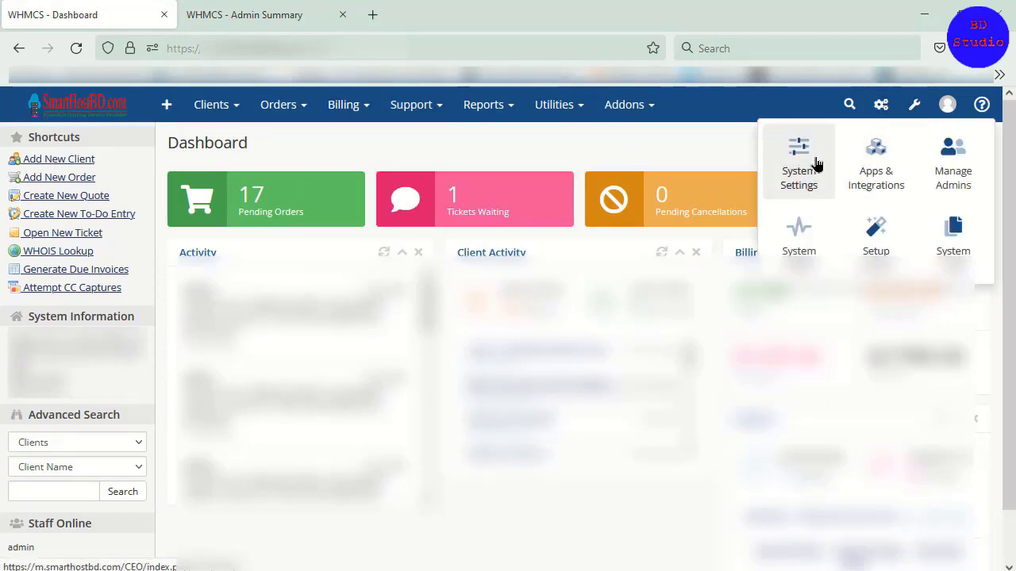
pyautogui.click(816, 162)
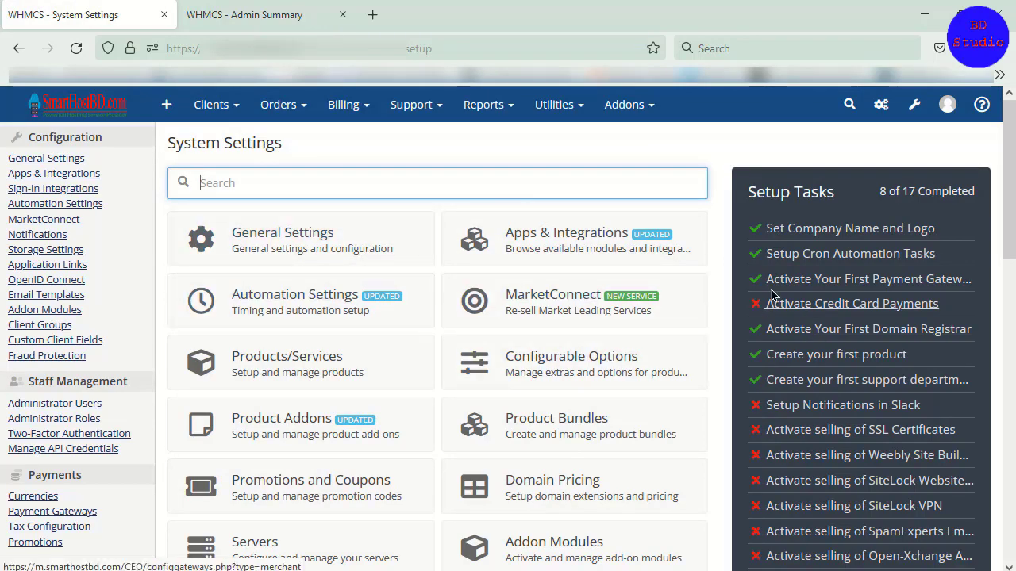
pyautogui.moveTo(1009, 180); pyautogui.dragTo(1014, 480)
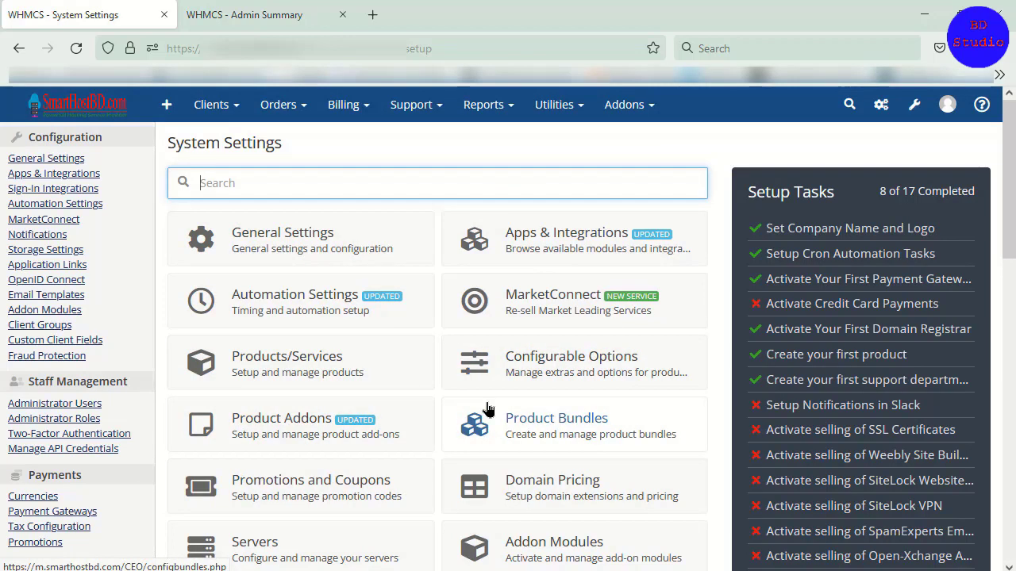
# Step: Examine the Products/Services entries under Setup in the older WHMCS admin area
pyautogui.click(255, 14)
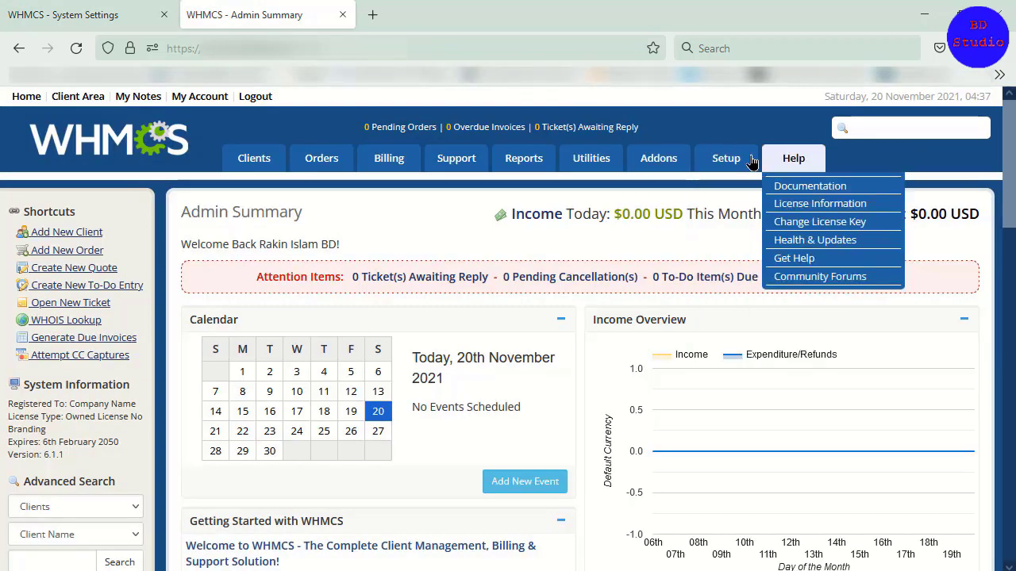
pyautogui.moveTo(725, 158)
pyautogui.moveTo(762, 262)
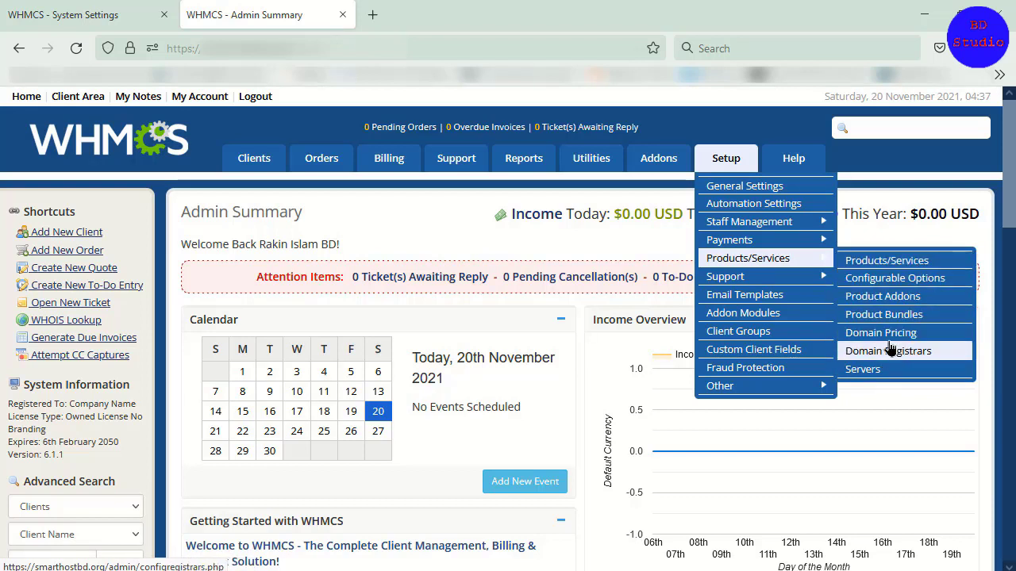
# Step: Search System Settings in the newer WHMCS for "server", "pro" and "dom" in turn
pyautogui.click(63, 14)
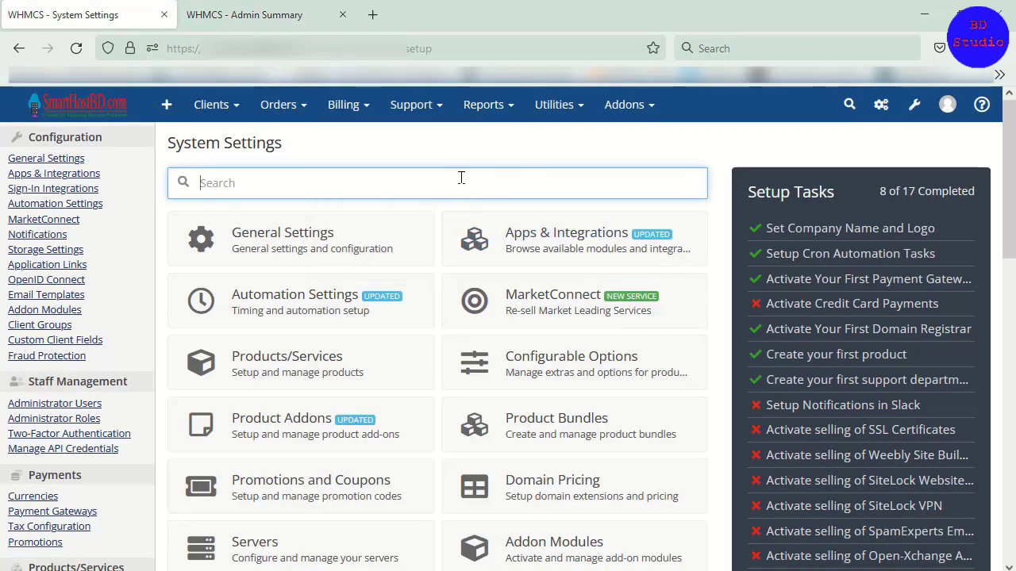
pyautogui.write('server')
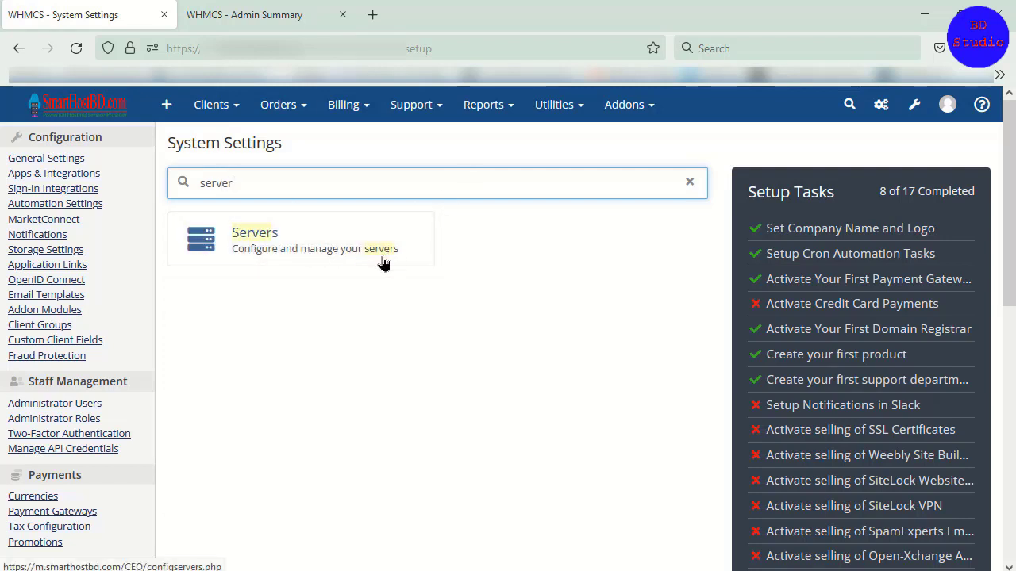
pyautogui.doubleClick(187, 177)
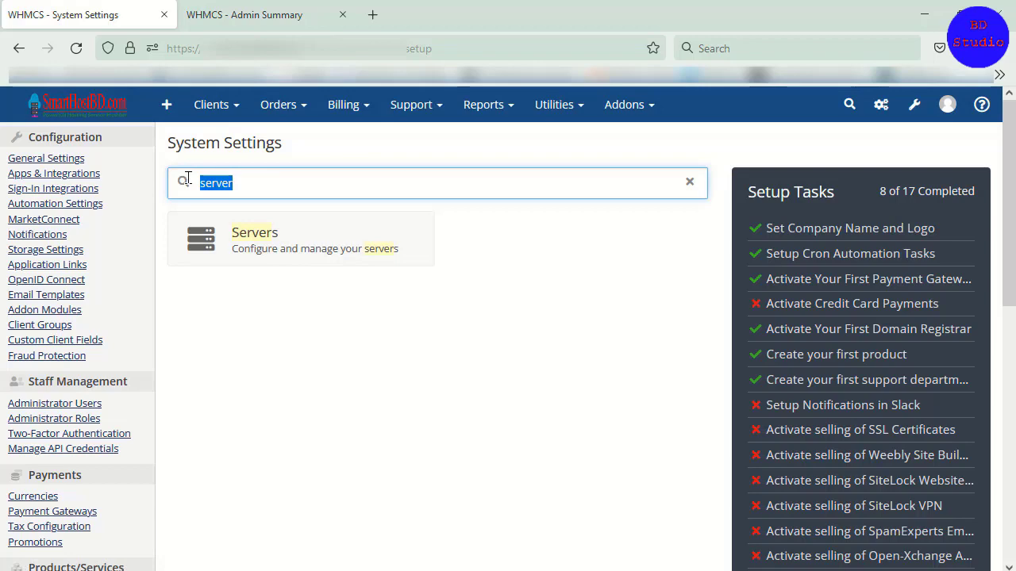
pyautogui.write('pro')
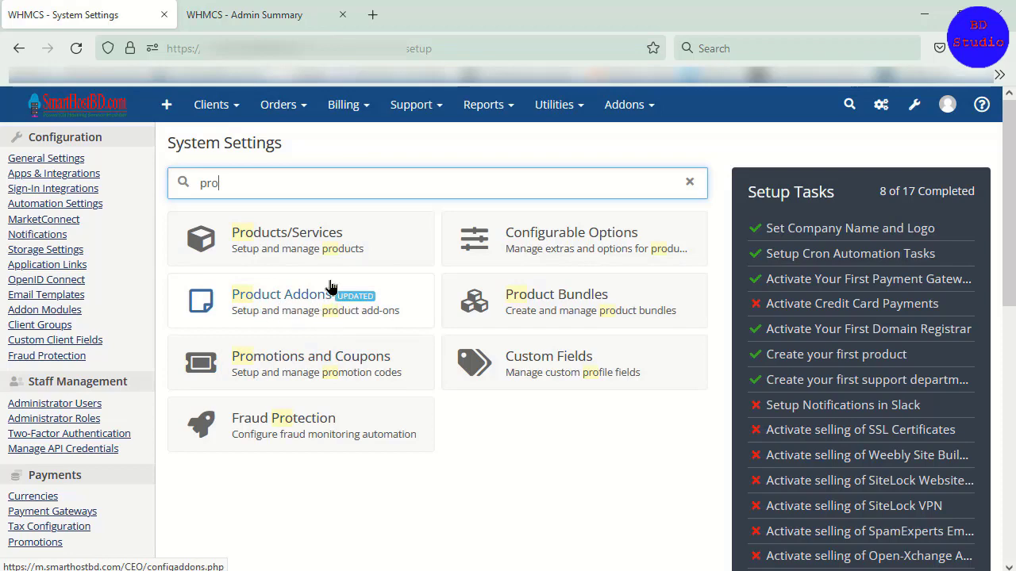
pyautogui.click(226, 162)
pyautogui.tripleClick(320, 195)
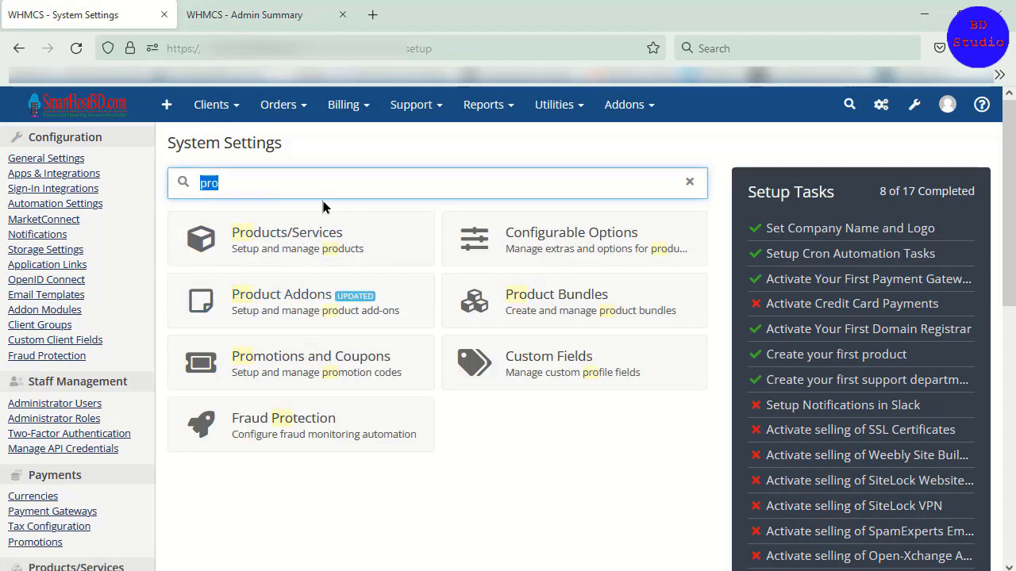
pyautogui.write('dom')
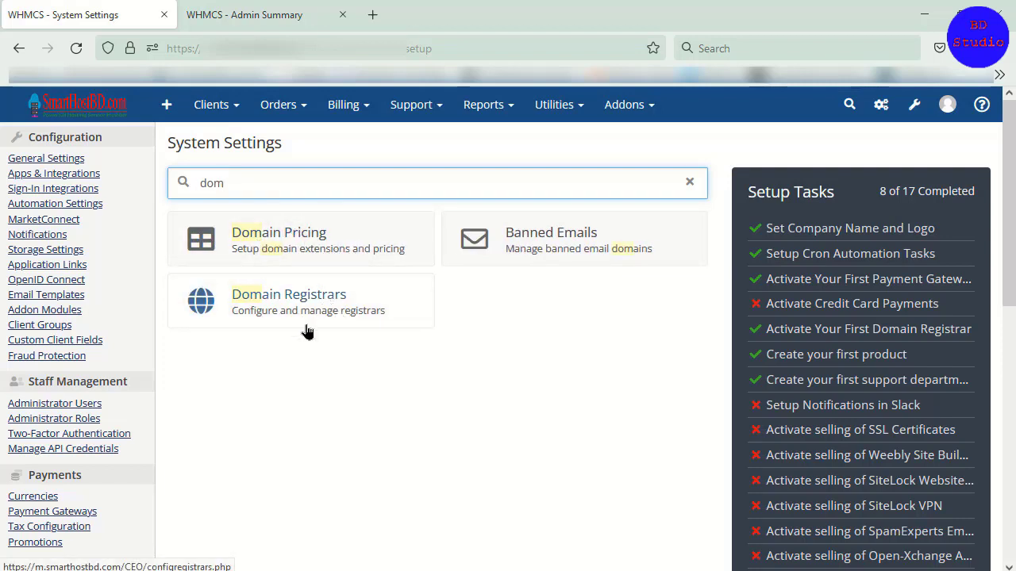
# Step: Compare the configuration and help options of the newer WHMCS with the older Admin Summary page
pyautogui.click(230, 7)
pyautogui.click(44, 10)
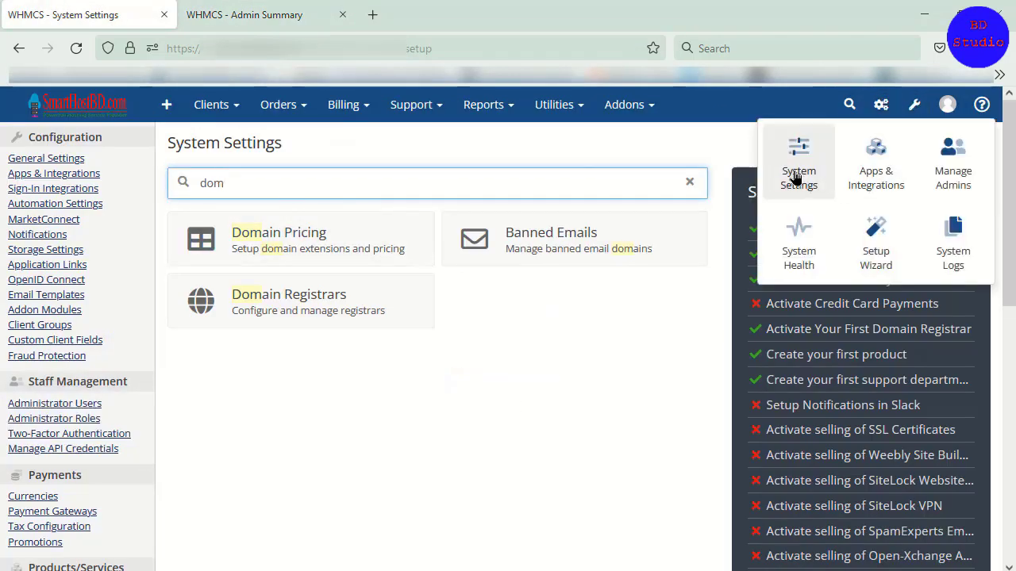
pyautogui.click(268, 14)
pyautogui.moveTo(798, 164)
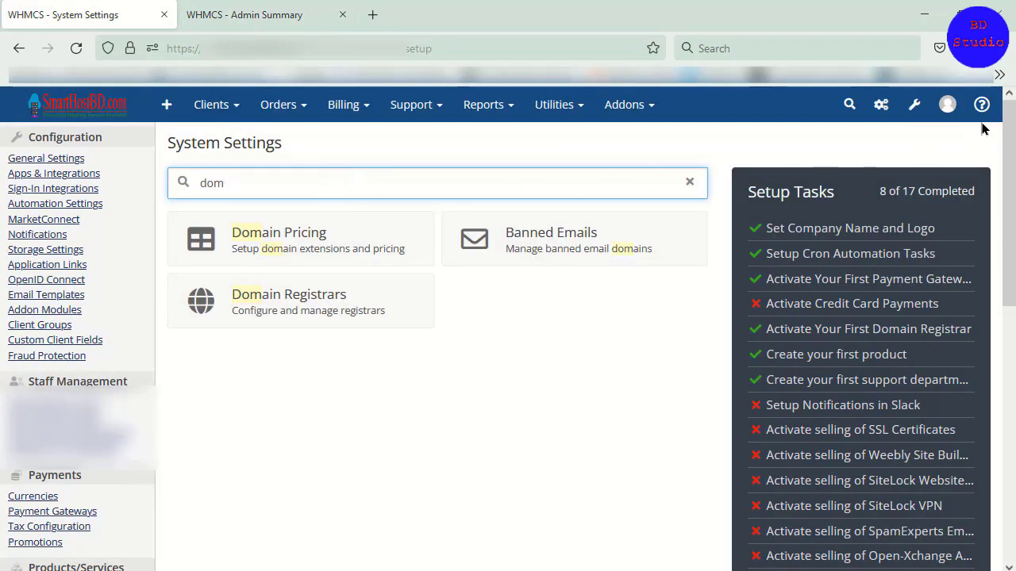
pyautogui.moveTo(984, 119)
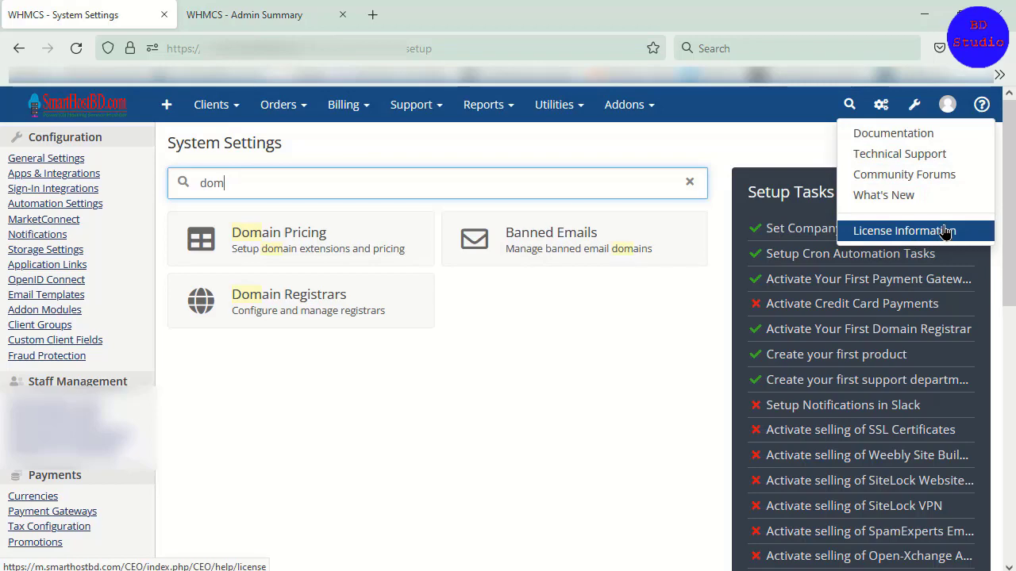
pyautogui.click(223, 8)
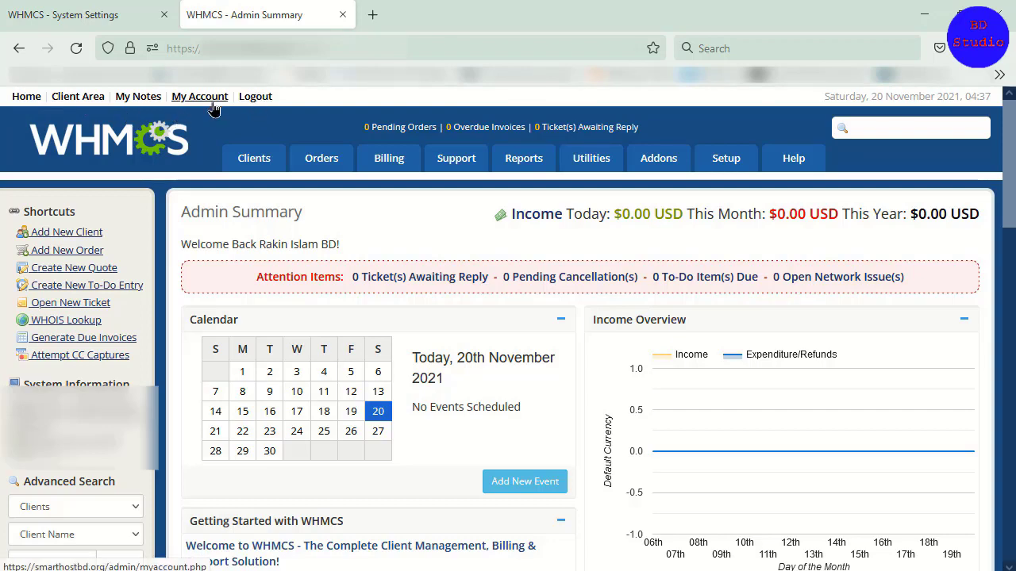
# Step: Return to System Settings in the newer WHMCS and clear the settings search
pyautogui.click(155, 20)
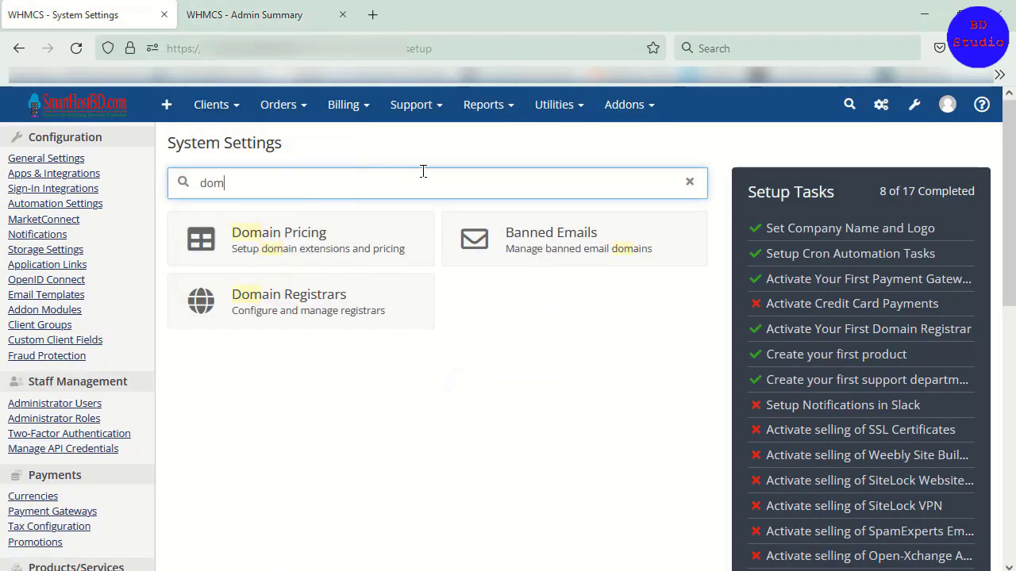
pyautogui.press('BackSpace')
pyautogui.press('BackSpace')
pyautogui.press('BackSpace')
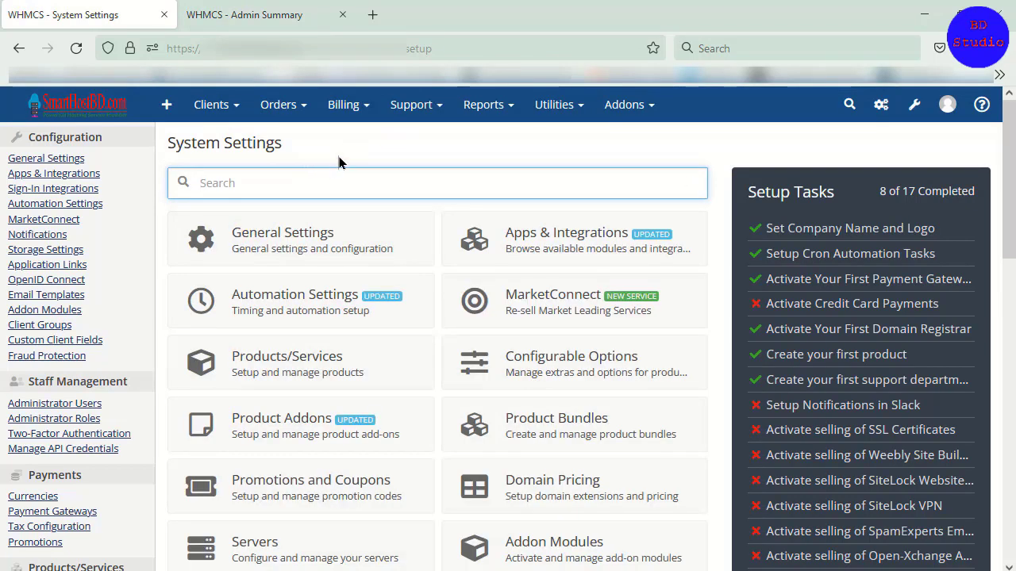
pyautogui.click(322, 147)
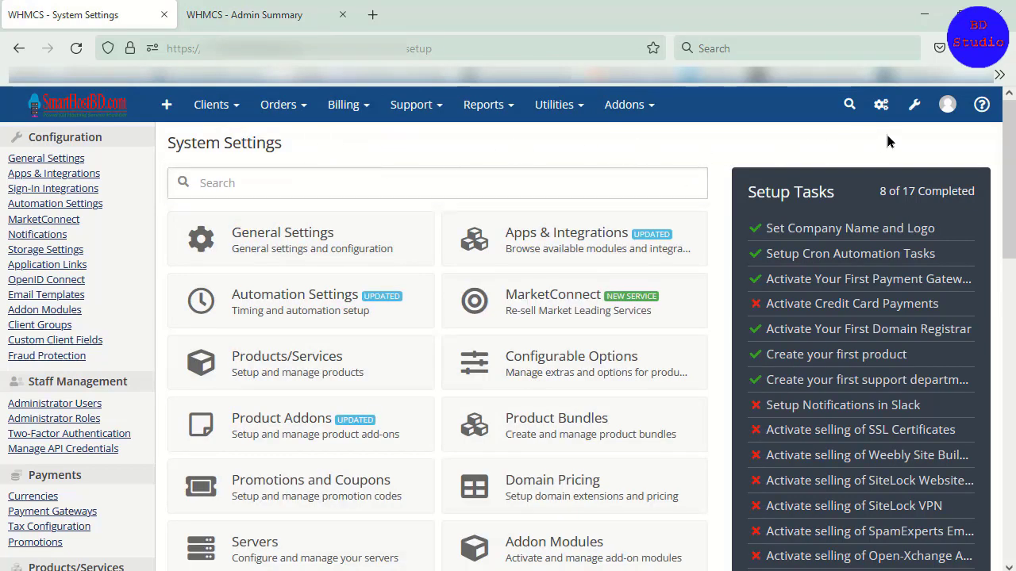
# Step: Examine the account options in the newer WHMCS and compare them with the account links on the Admin Summary page
pyautogui.click(948, 104)
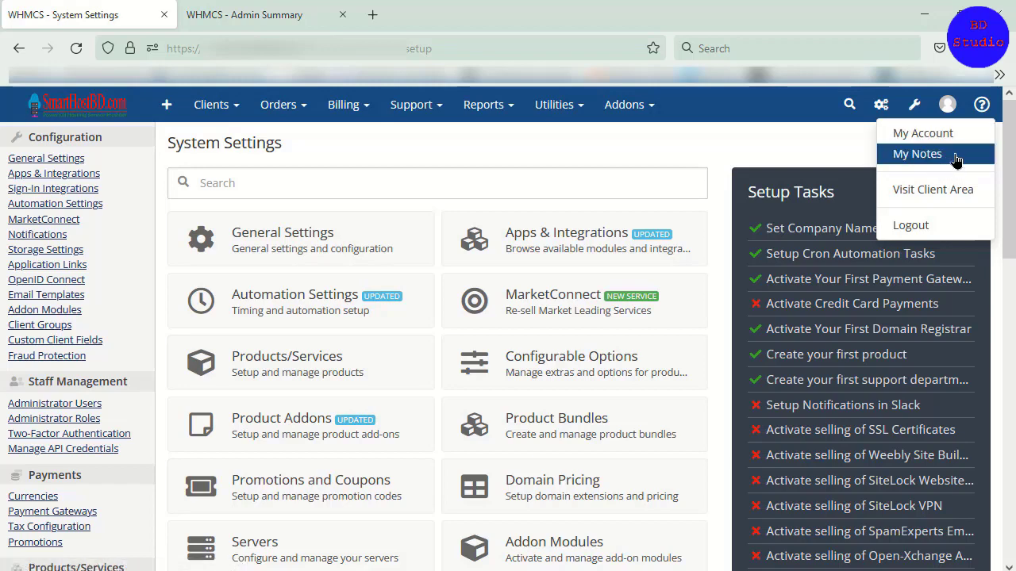
pyautogui.hotkey('ctrl', 'Tab')
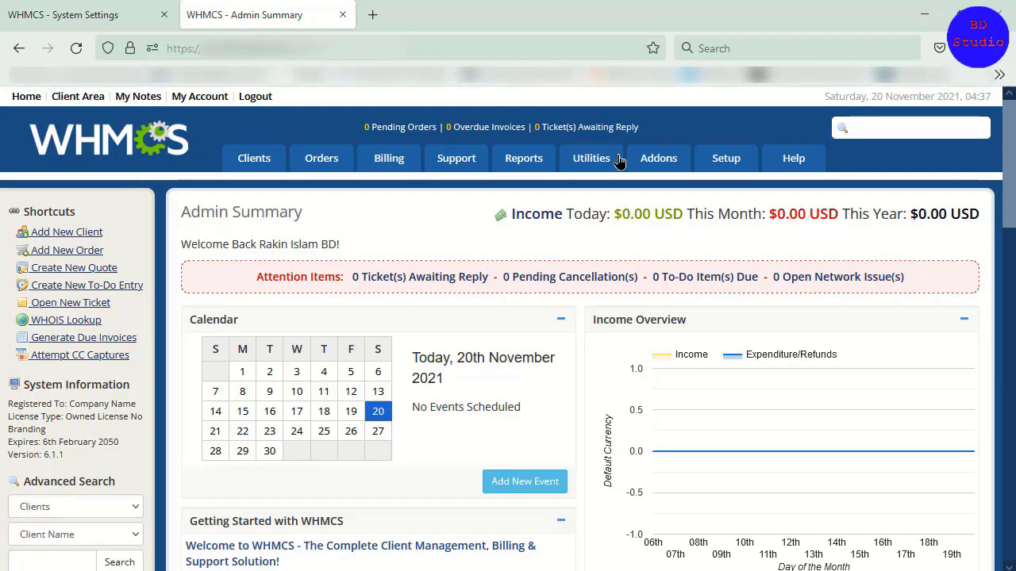
# Step: Try the global search on the older Admin Summary page with "gh" and clear it, after a glance at the newer System Settings
pyautogui.click(131, 18)
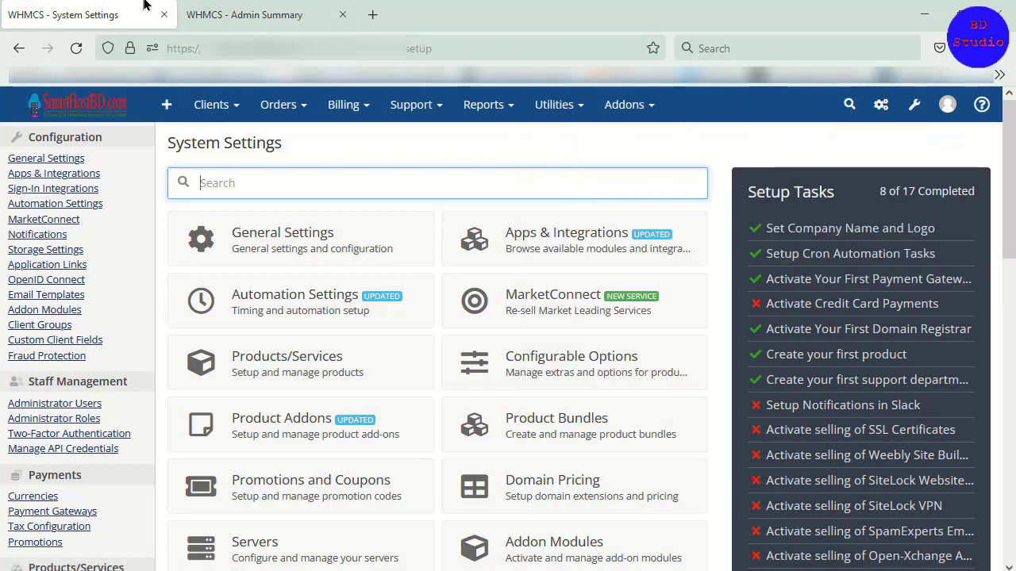
pyautogui.click(238, 14)
pyautogui.click(916, 127)
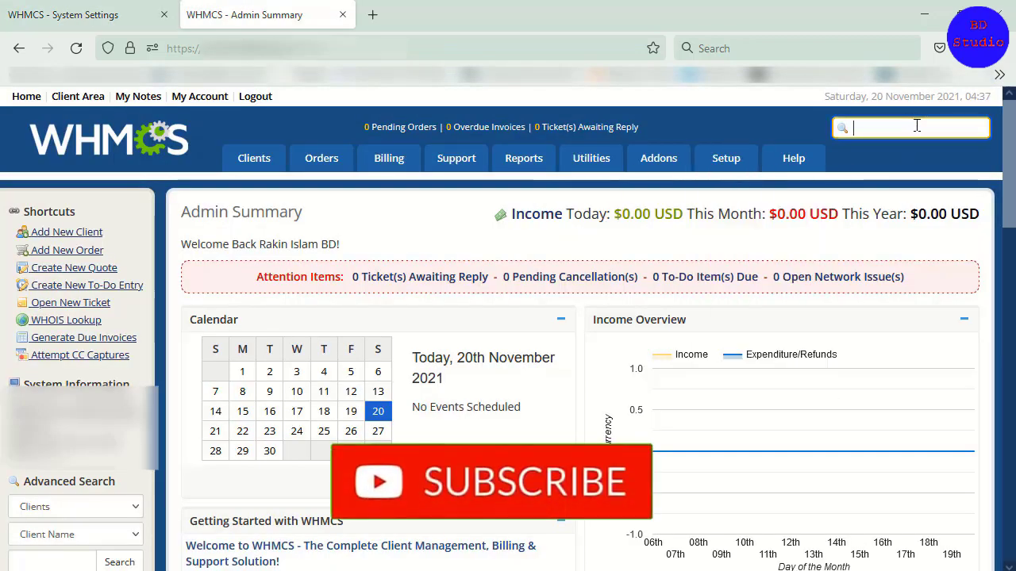
pyautogui.write('gh')
pyautogui.press('BackSpace')
pyautogui.press('BackSpace')
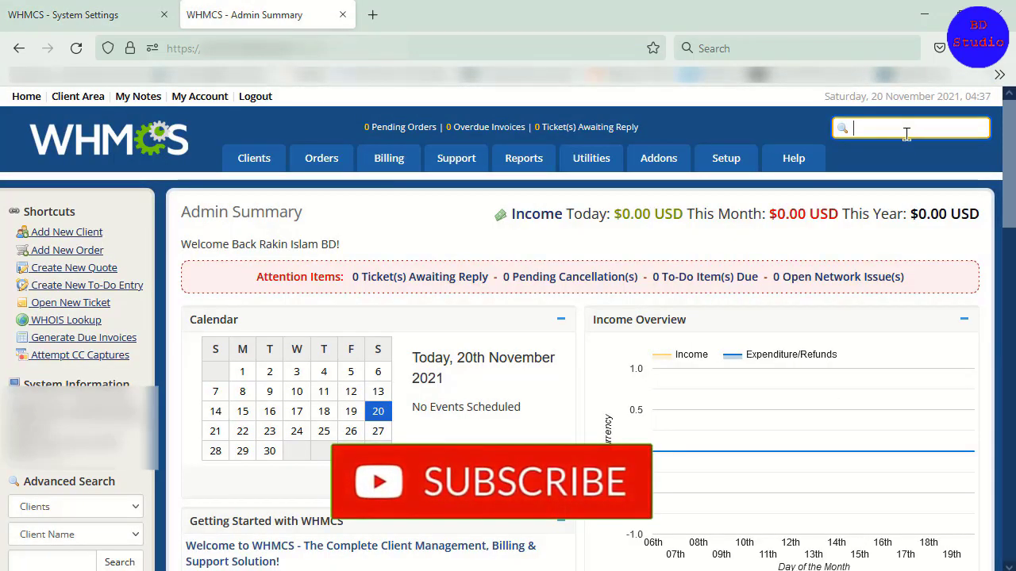
# Step: Find the client by name with the newer WHMCS's global search and open the matching client profile
pyautogui.click(56, 5)
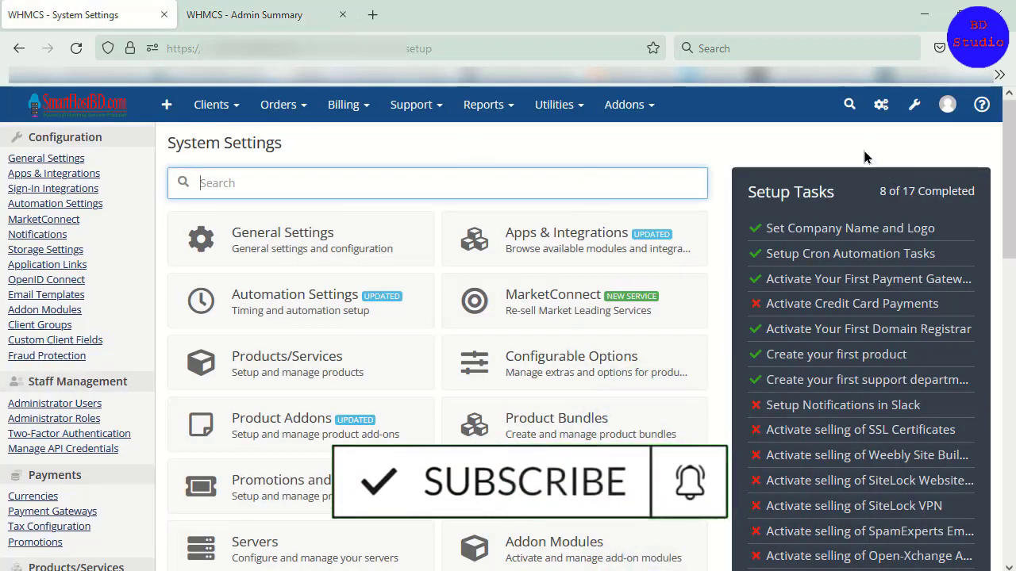
pyautogui.click(848, 105)
pyautogui.click(844, 104)
pyautogui.click(686, 144)
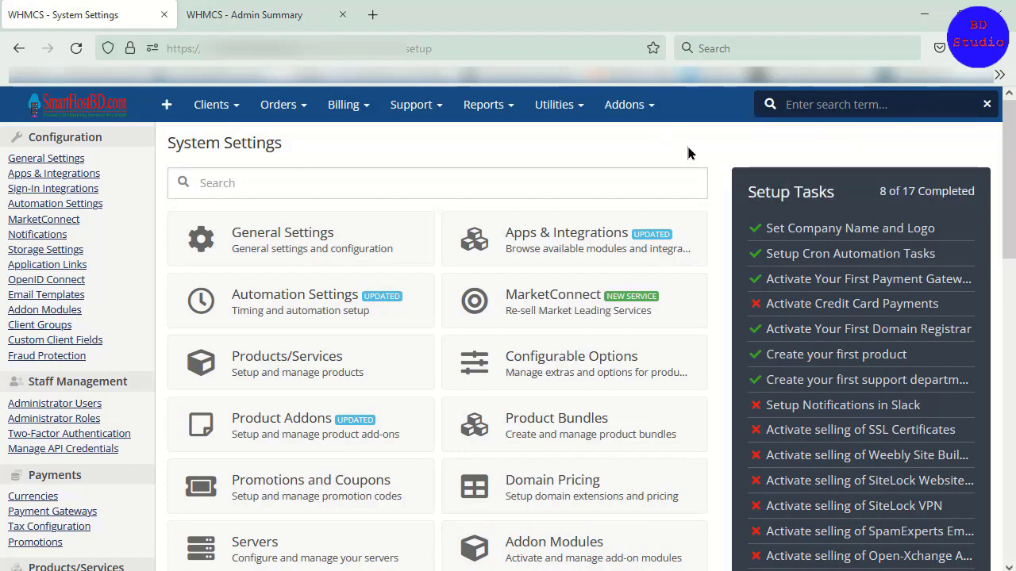
pyautogui.click(849, 111)
pyautogui.write('rakin')
pyautogui.click(764, 105)
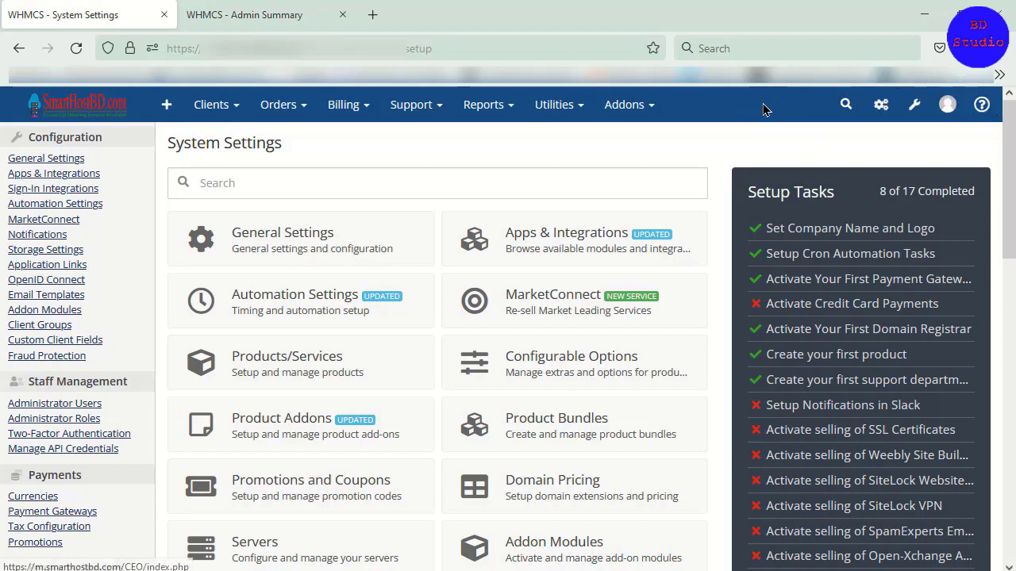
pyautogui.click(844, 104)
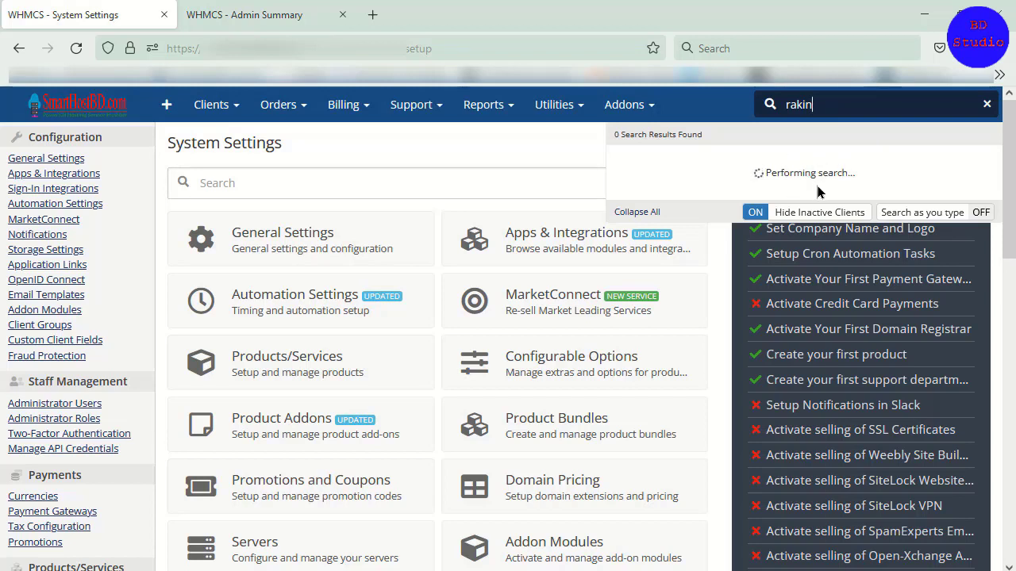
pyautogui.click(592, 166)
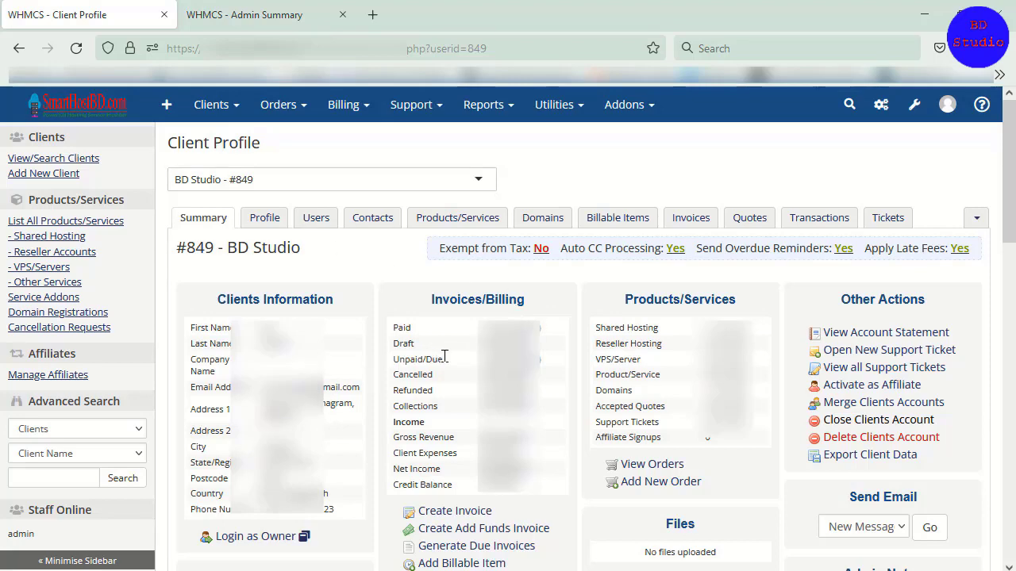
# Step: Examine the client's full summary page and the users associated with the account
pyautogui.scroll(-2, 399, 411)
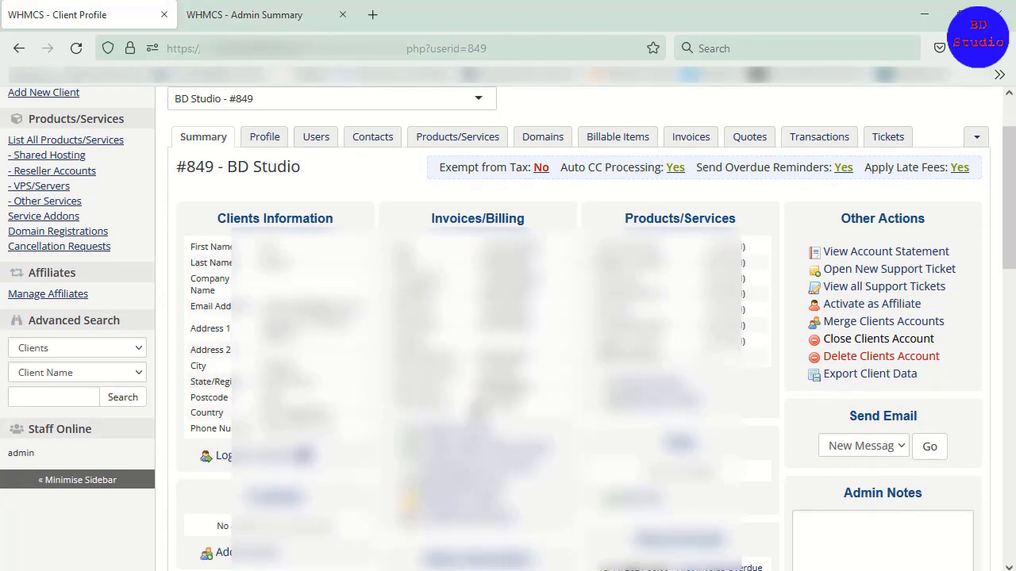
pyautogui.scroll(-2, 326, 396)
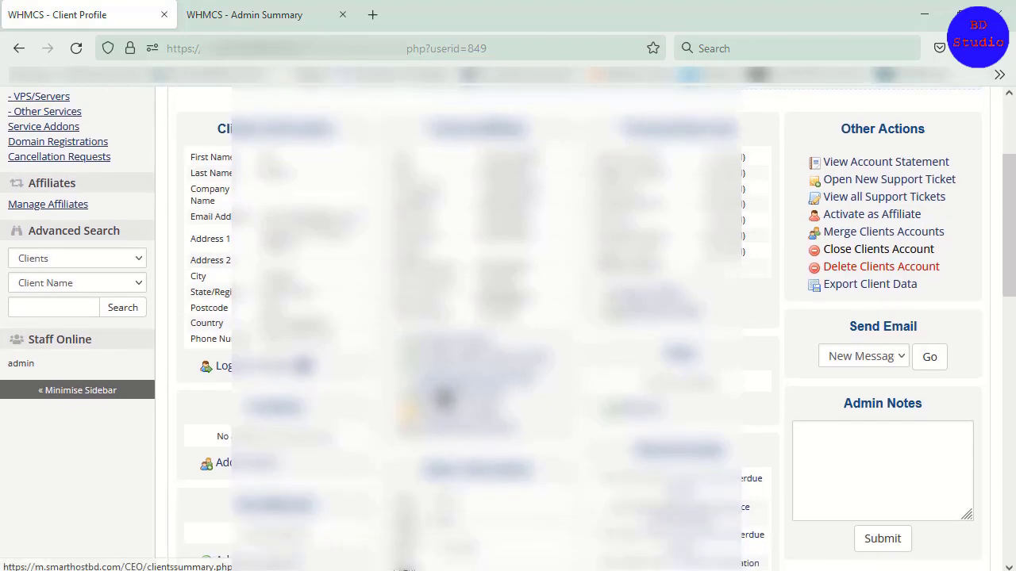
pyautogui.scroll(-8, 444, 396)
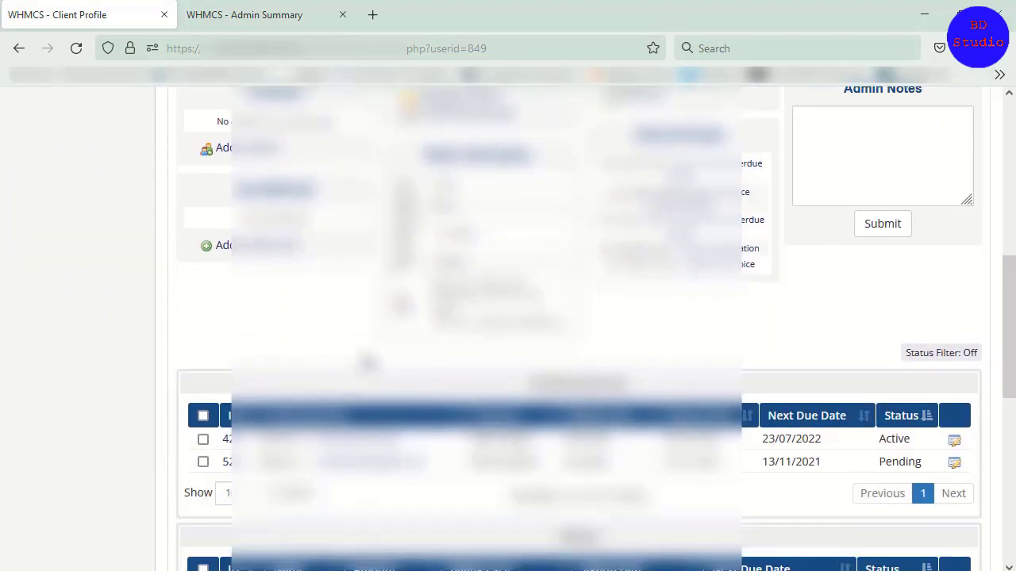
pyautogui.scroll(-12, 369, 365)
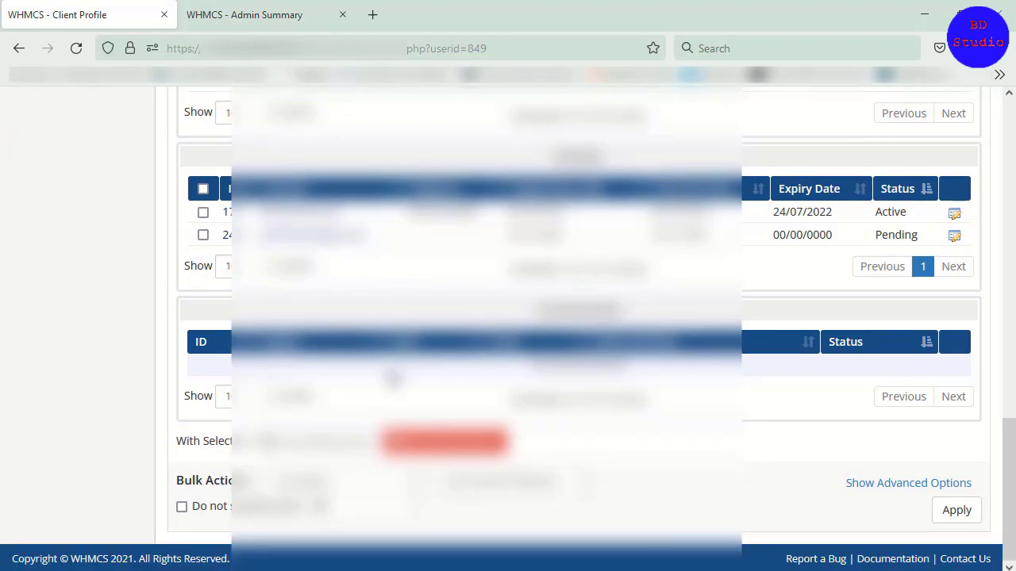
pyautogui.scroll(20, 395, 380)
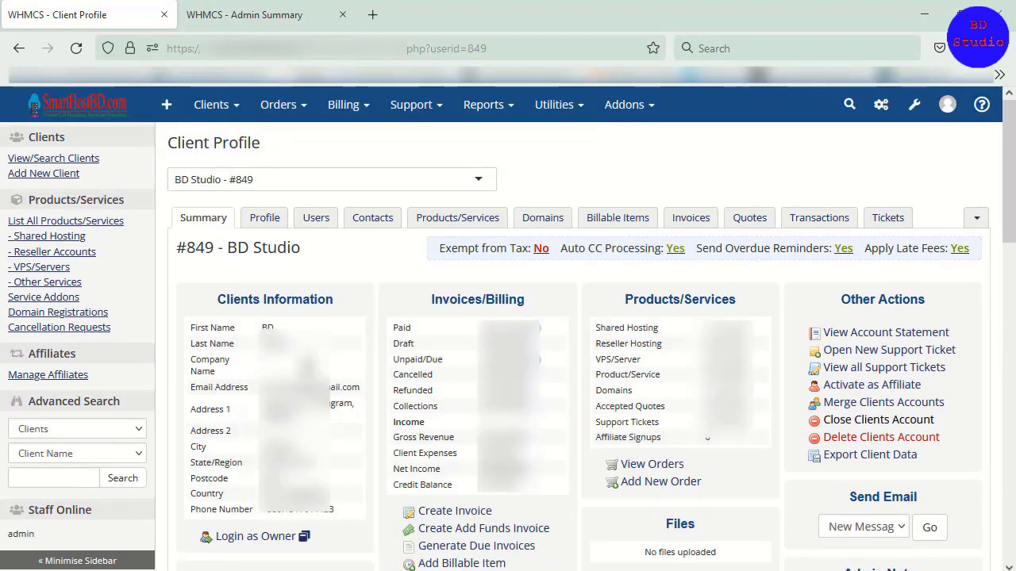
pyautogui.click(307, 227)
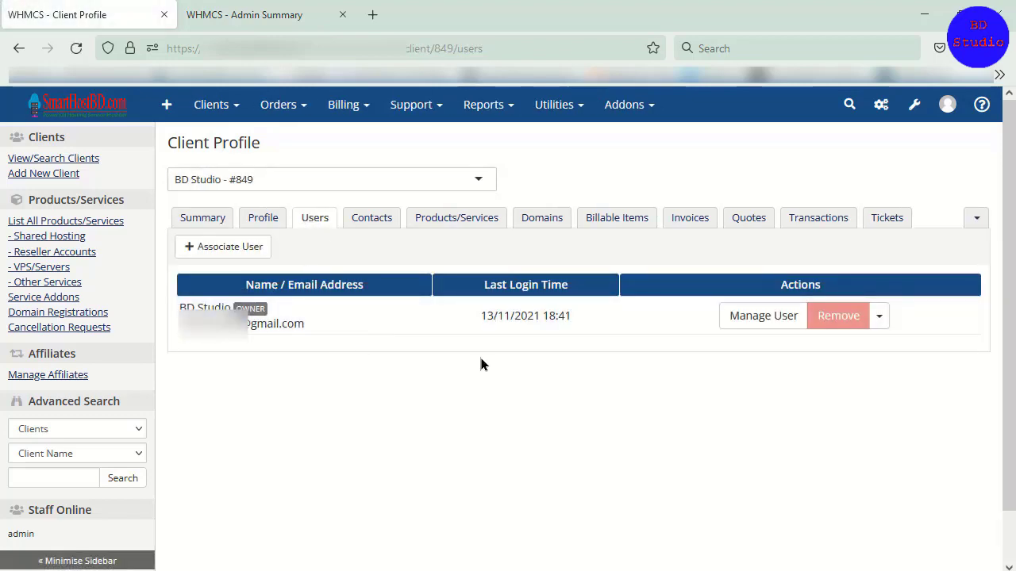
pyautogui.click(391, 316)
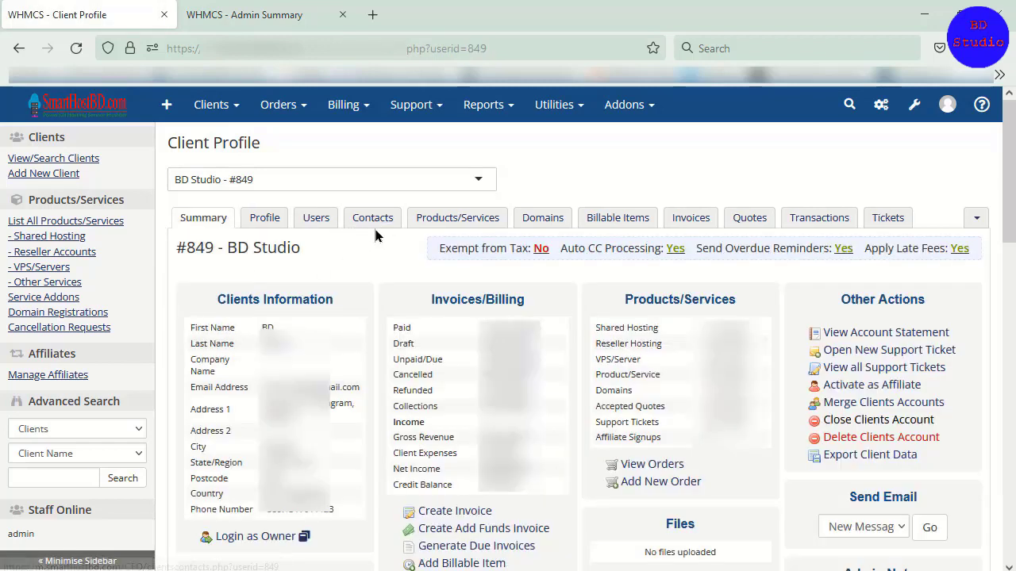
# Step: Examine the client's Products/Services details, including module commands, metric statistics and the cPanel login, glancing at the older Admin Summary for comparison
pyautogui.click(451, 222)
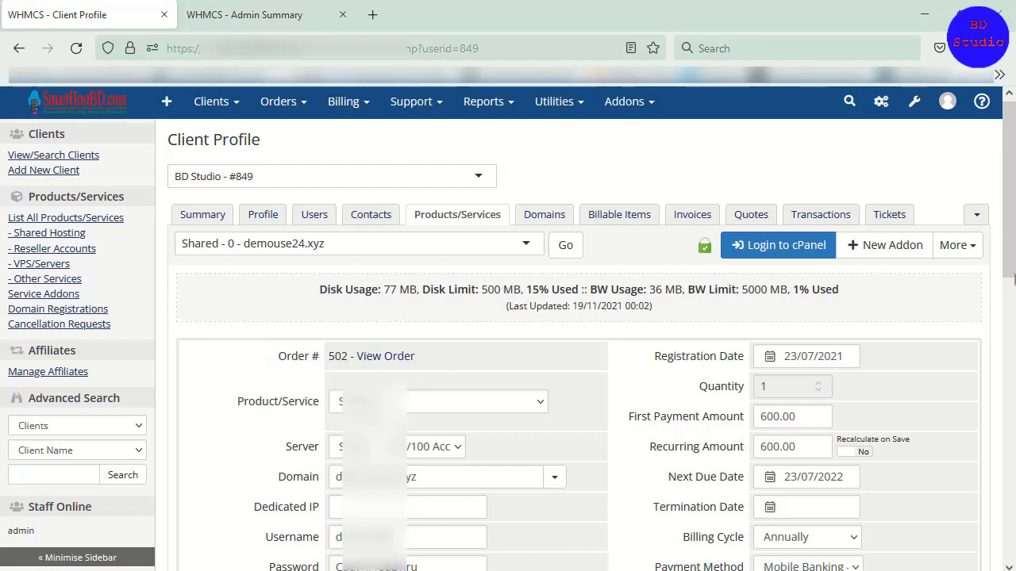
pyautogui.scroll(-5, 1013, 278)
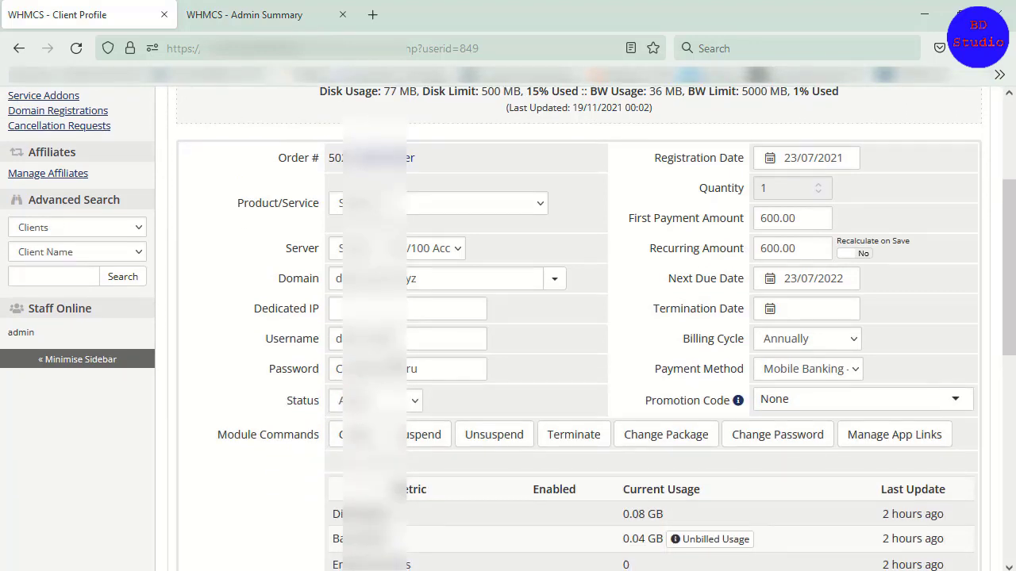
pyautogui.scroll(-12, 713, 367)
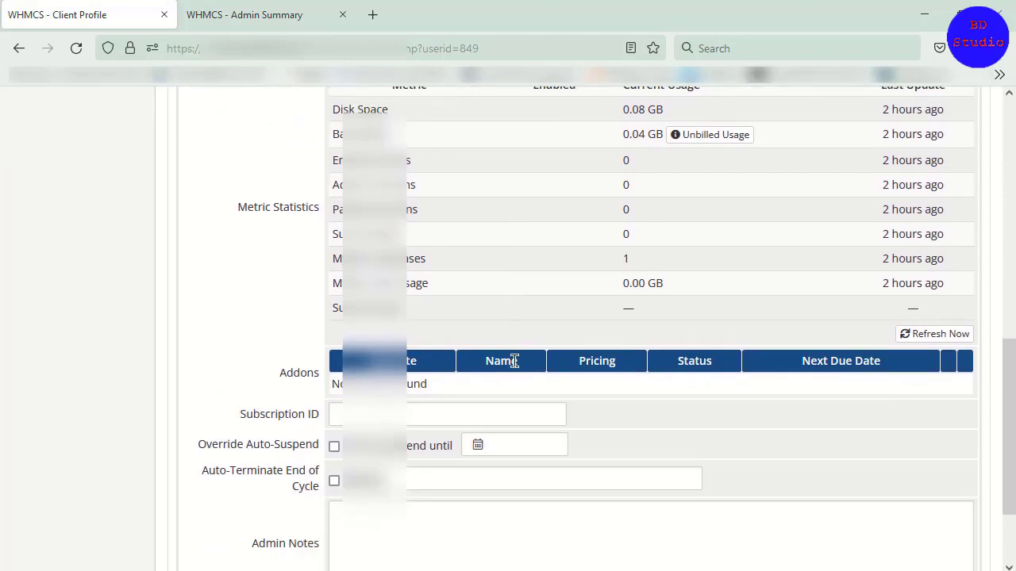
pyautogui.scroll(5, 447, 227)
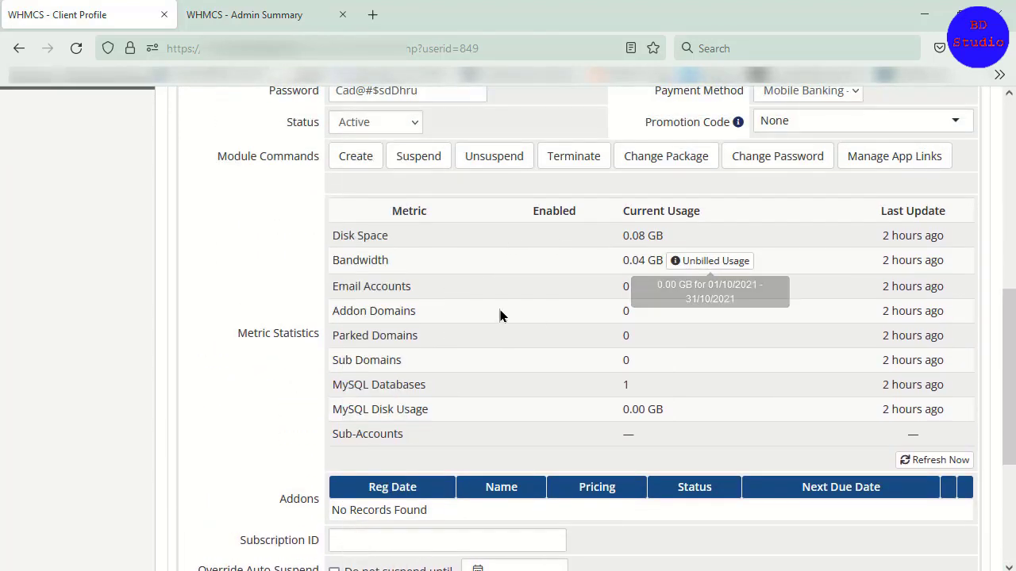
pyautogui.click(284, 14)
pyautogui.click(138, 8)
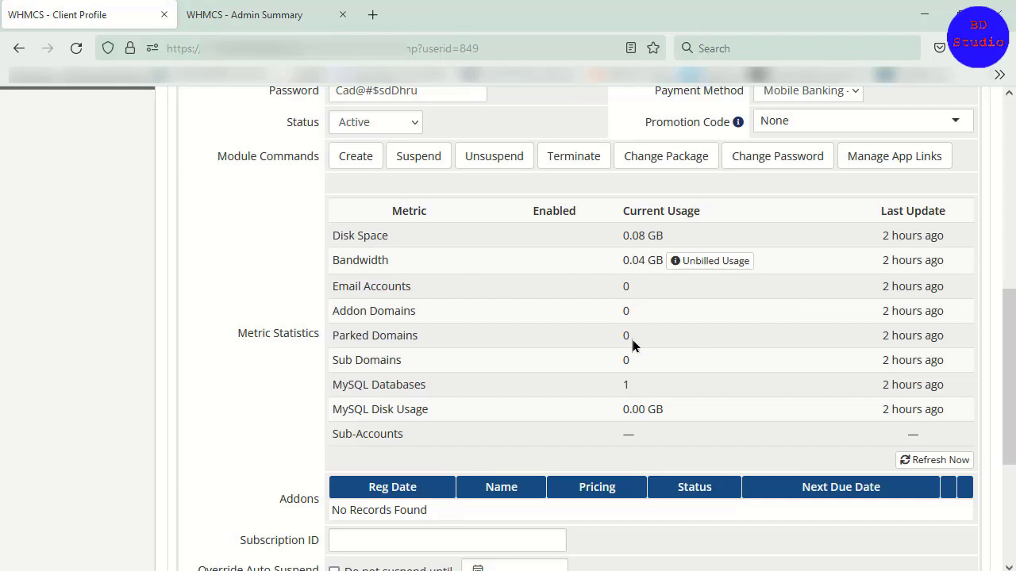
pyautogui.scroll(2, 565, 332)
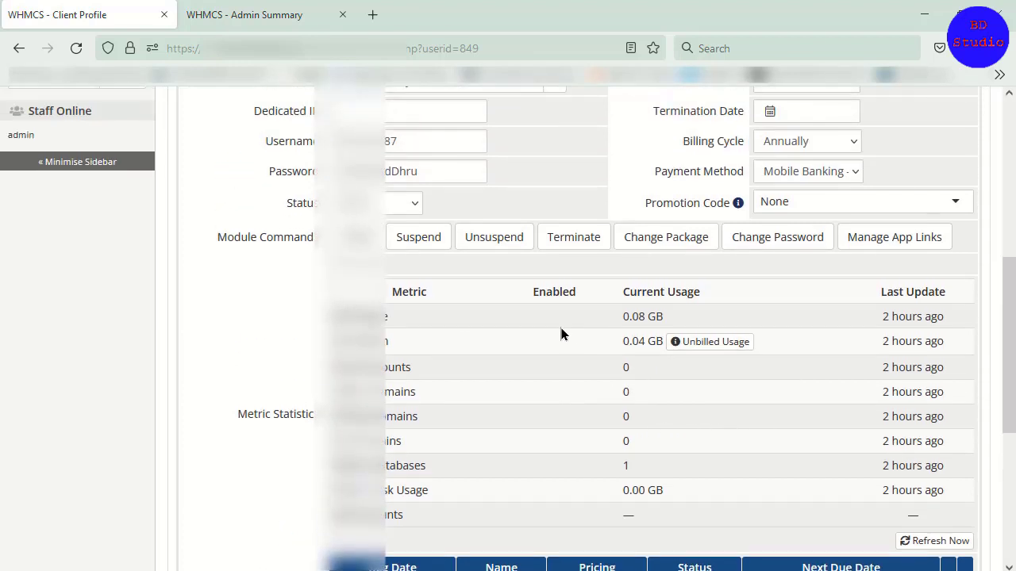
pyautogui.scroll(3, 544, 323)
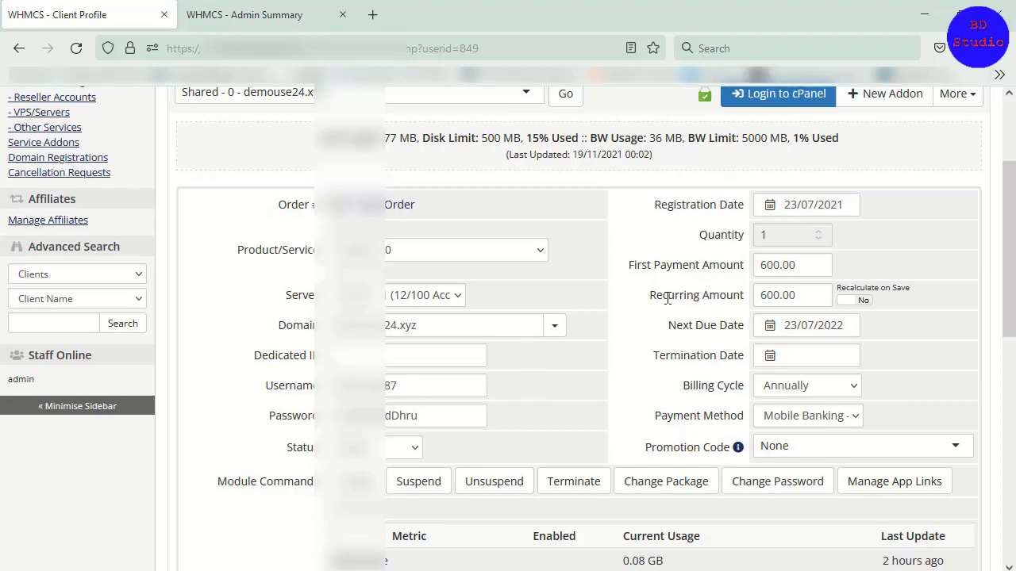
pyautogui.scroll(1, 746, 234)
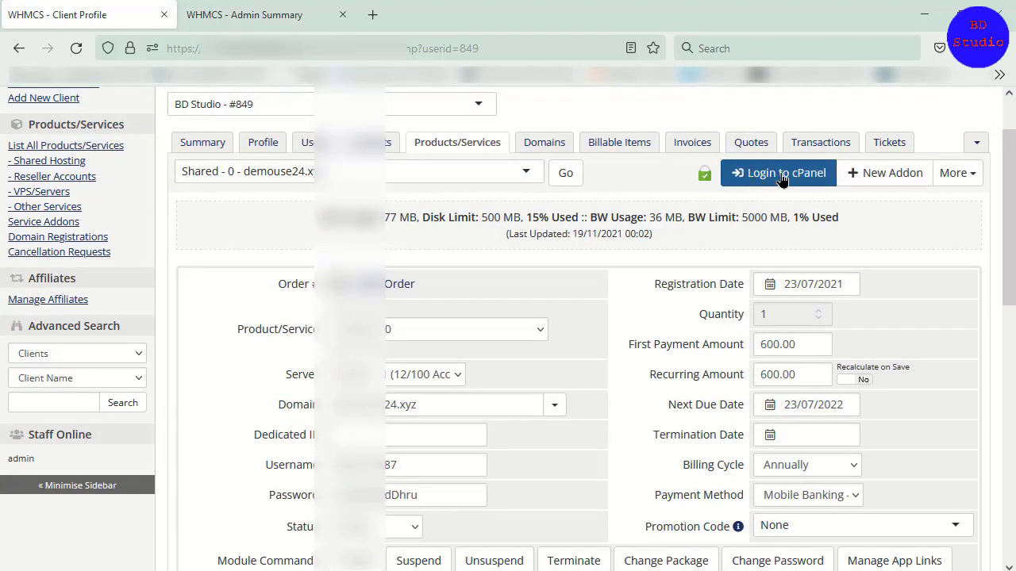
# Step: Inspect the additional actions available for the client's shared hosting service without applying any of them
pyautogui.click(964, 178)
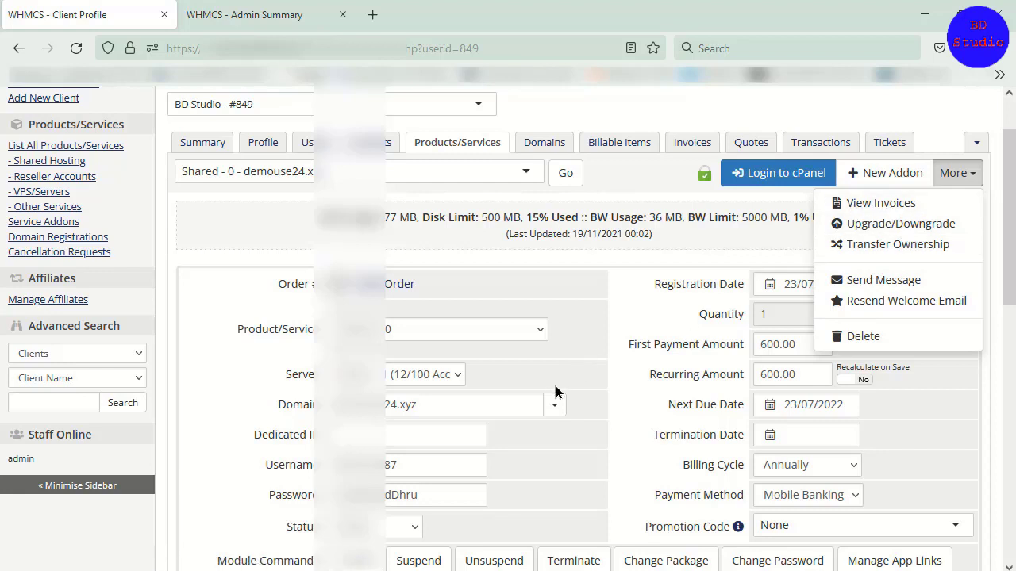
pyautogui.scroll(-2, 534, 480)
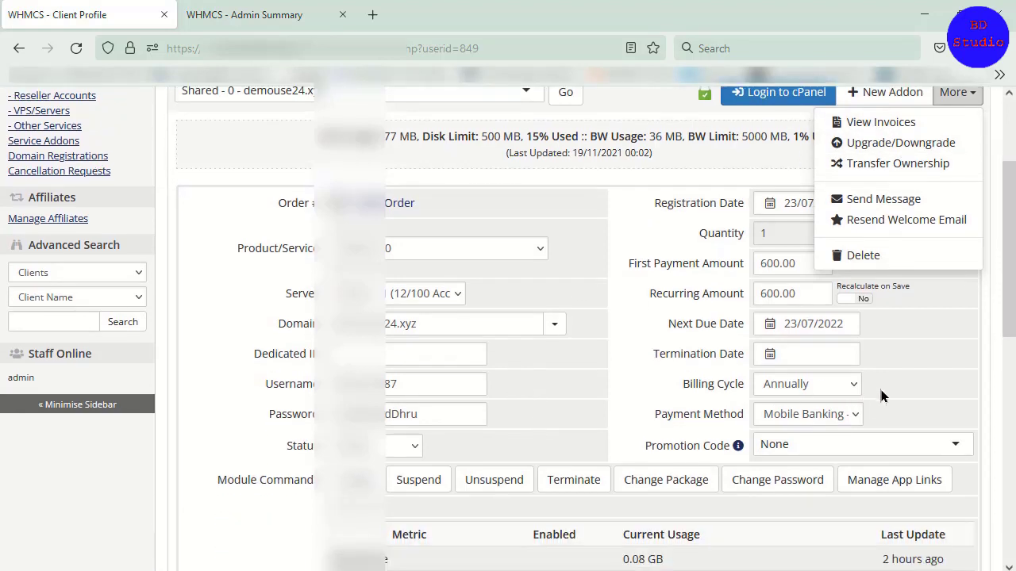
pyautogui.scroll(2, 889, 317)
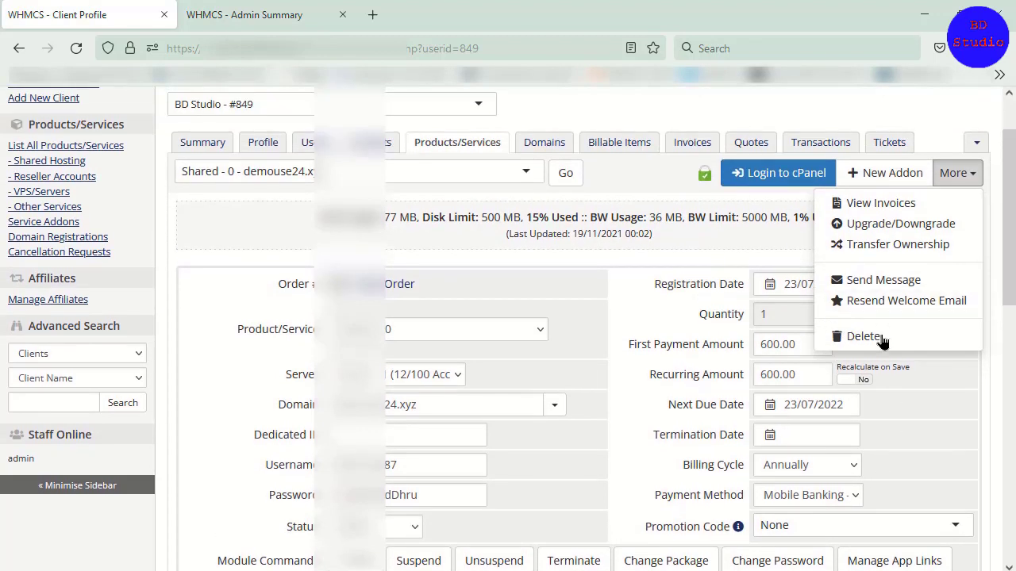
pyautogui.click(944, 374)
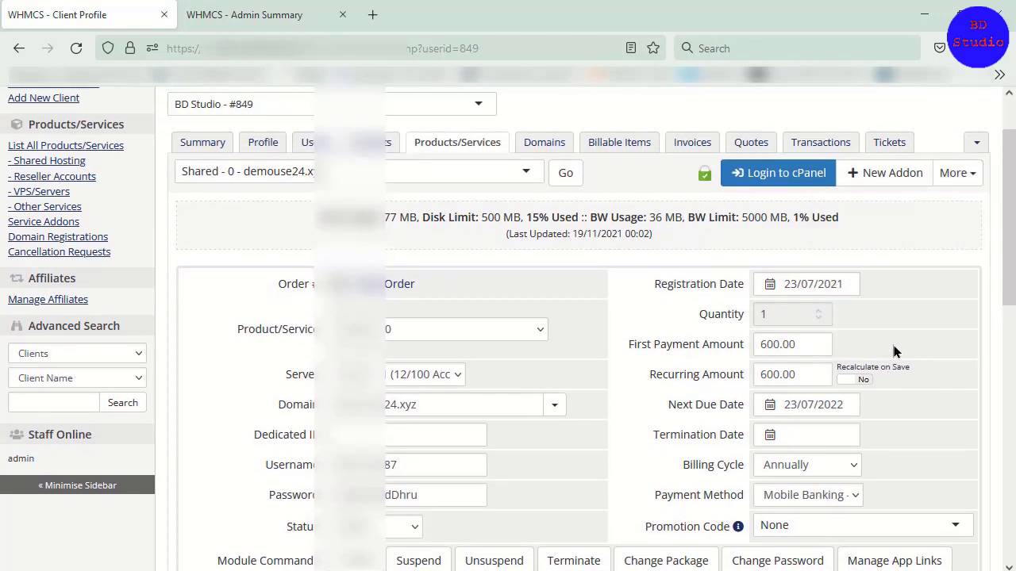
pyautogui.click(954, 176)
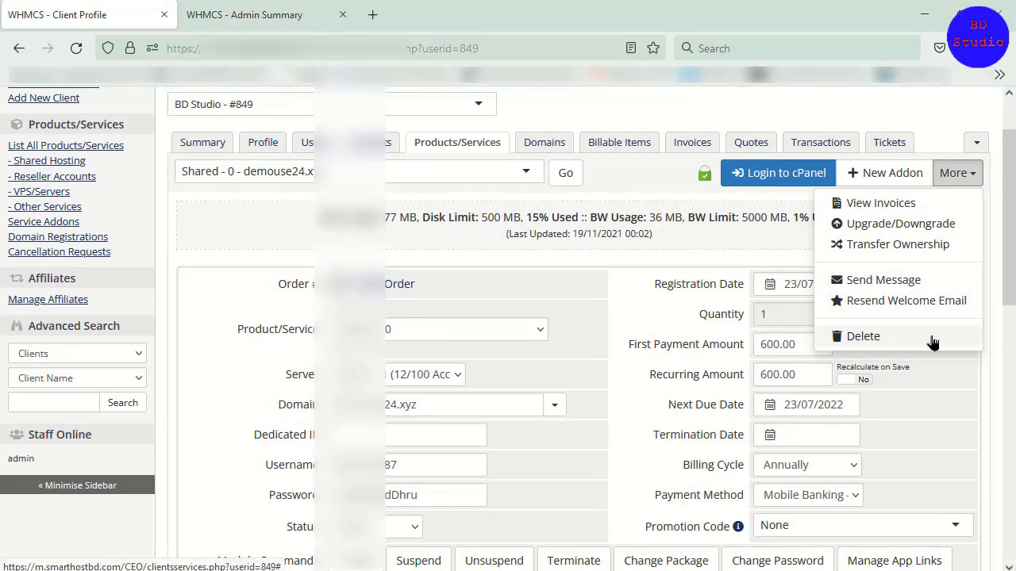
pyautogui.click(821, 337)
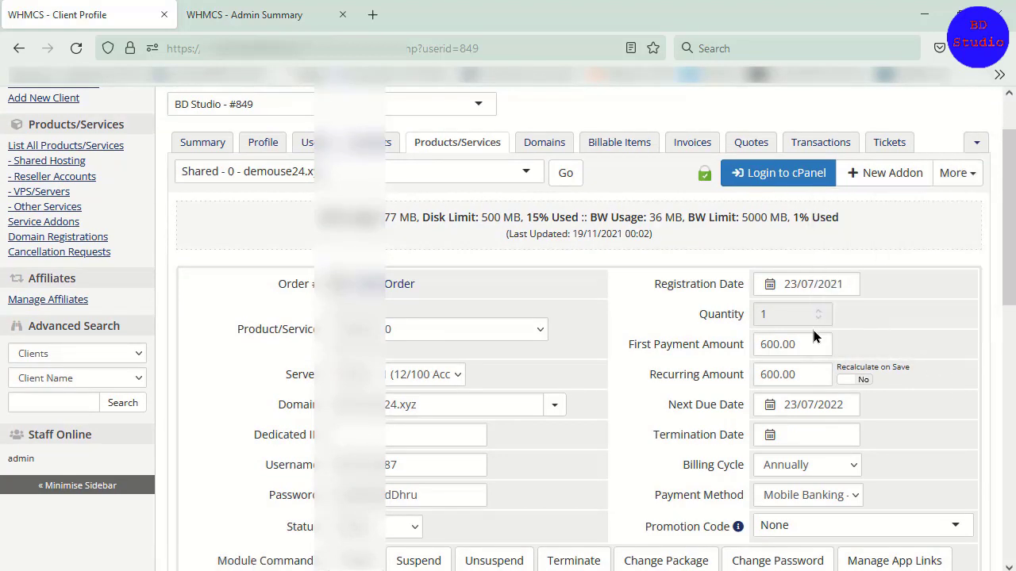
# Step: Examine the client's Domains details, including nameservers, registrar commands and management tools, and show the additional domain actions
pyautogui.click(559, 150)
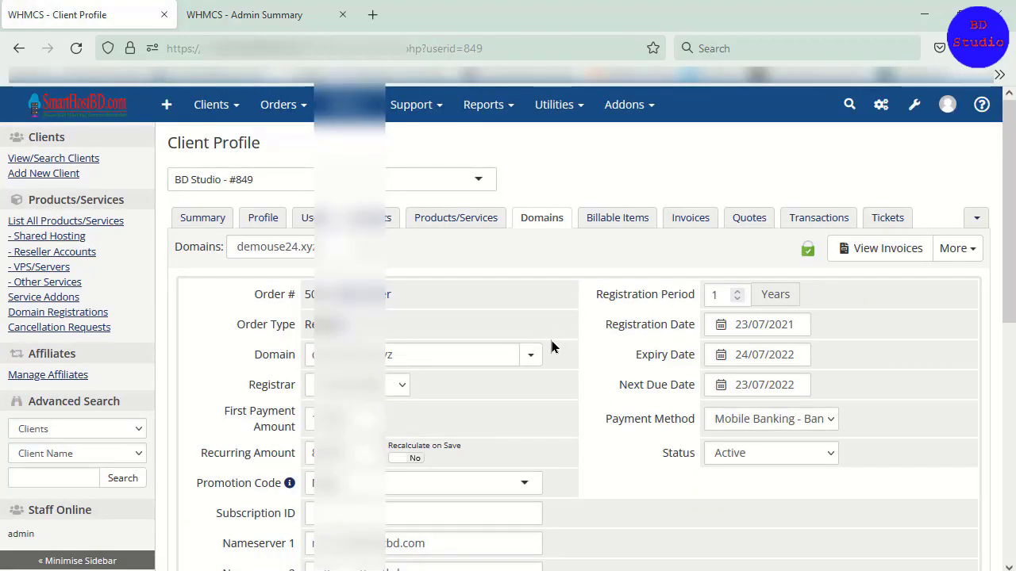
pyautogui.scroll(-2, 413, 332)
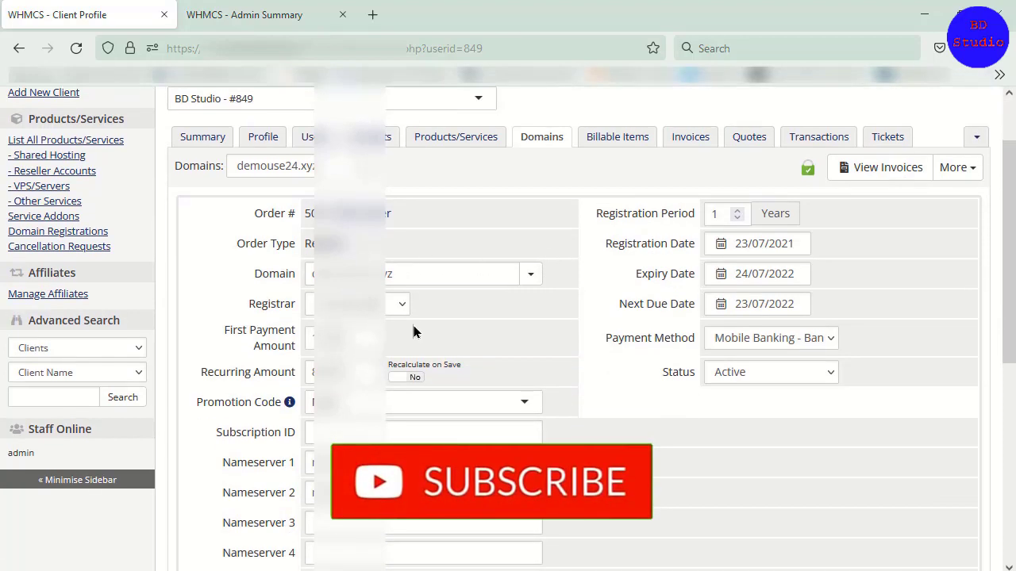
pyautogui.scroll(-6, 471, 389)
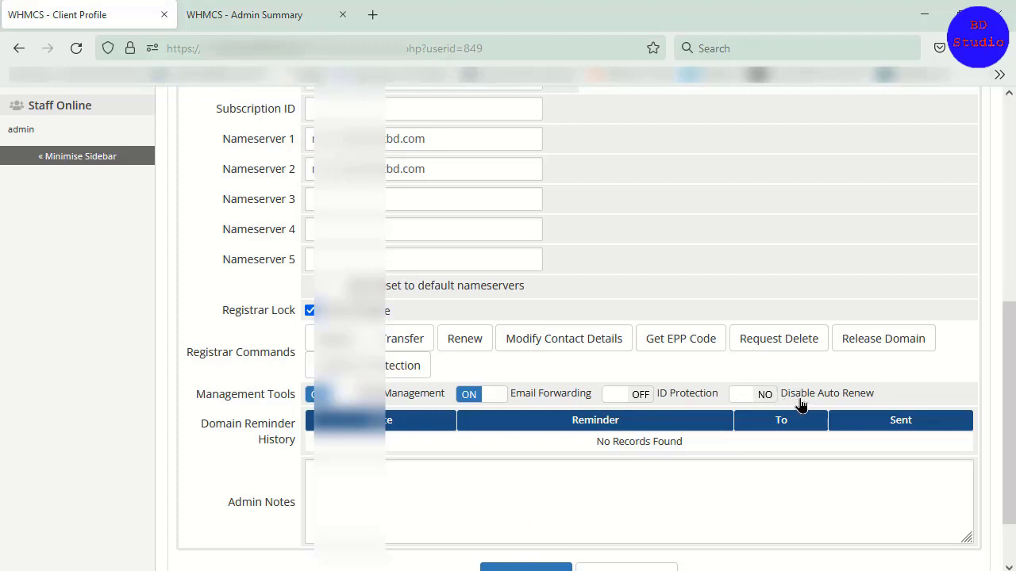
pyautogui.scroll(-2, 740, 396)
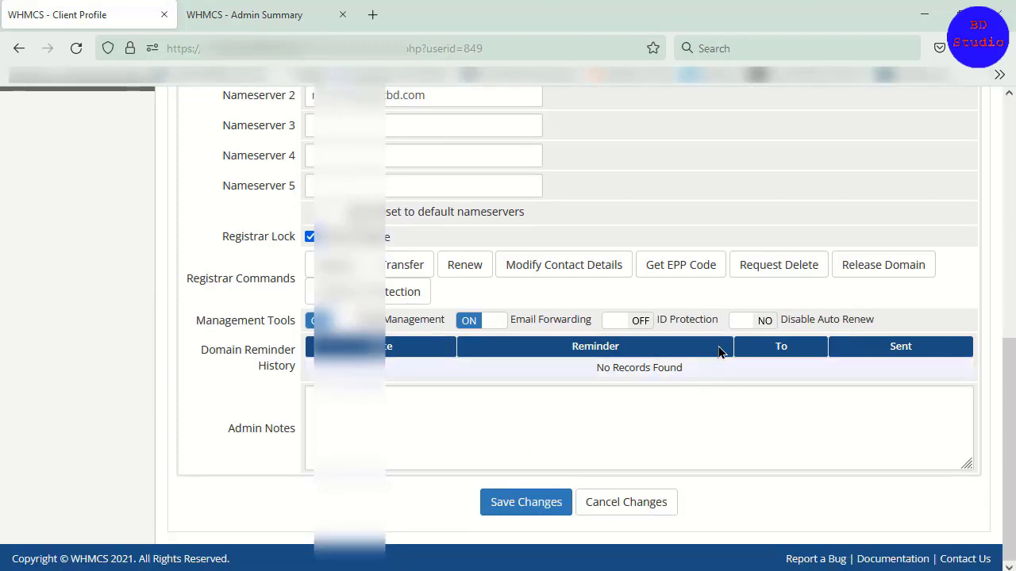
pyautogui.scroll(6, 721, 351)
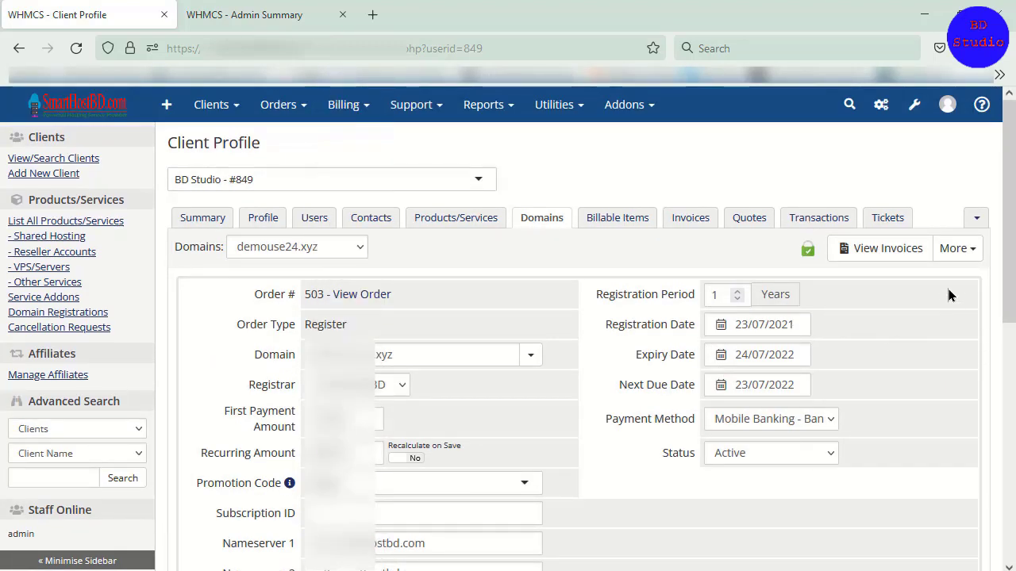
pyautogui.click(965, 252)
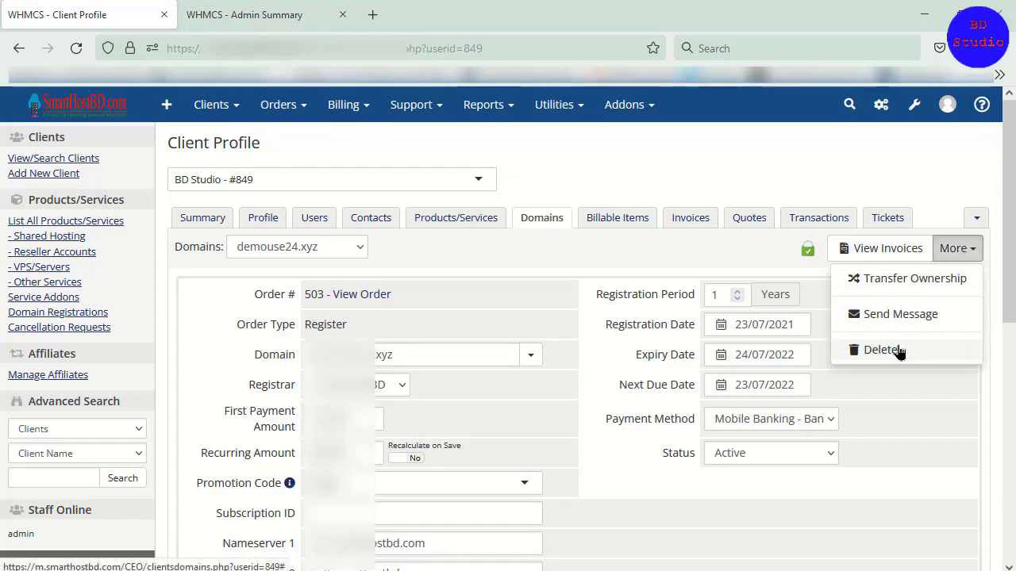
# Step: Find the server configuration by searching System Settings for "ser" and open the Servers page
pyautogui.click(678, 316)
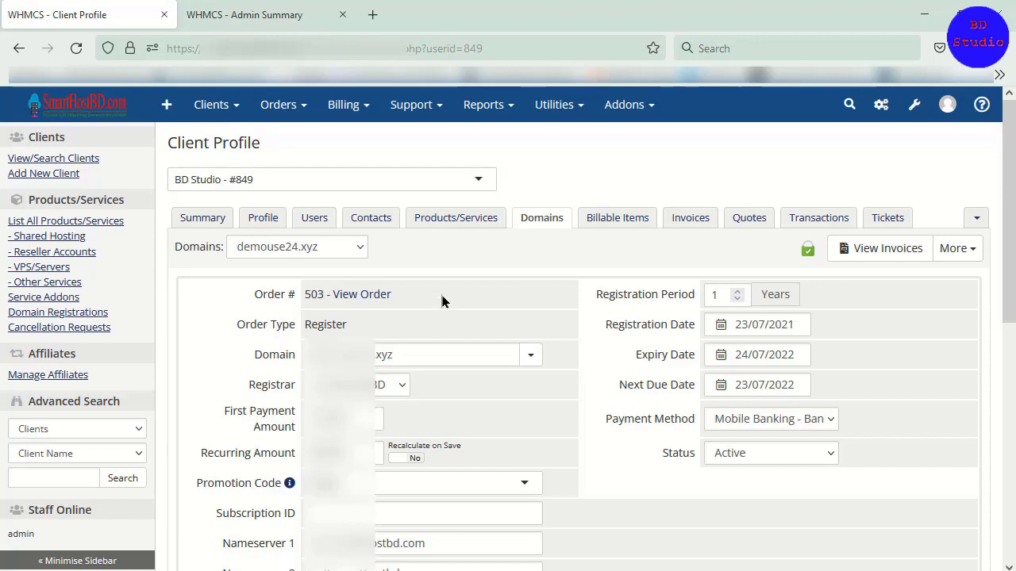
pyautogui.click(915, 104)
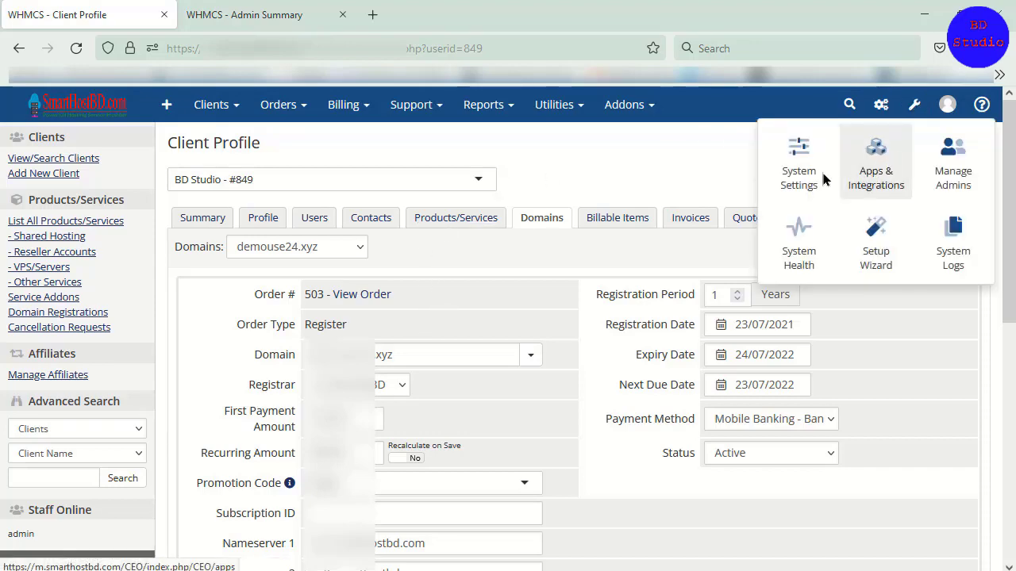
pyautogui.click(801, 174)
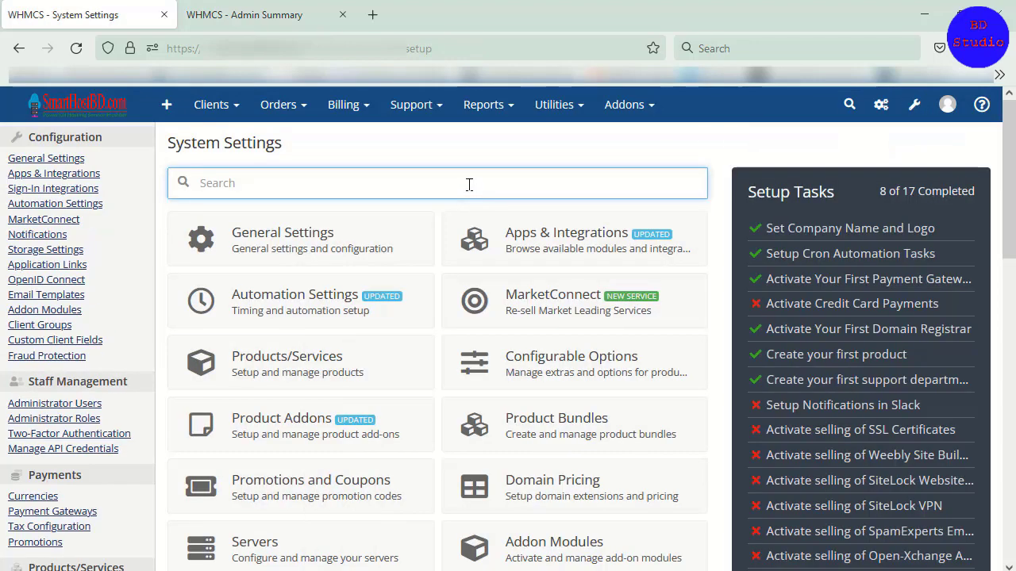
pyautogui.write('serv')
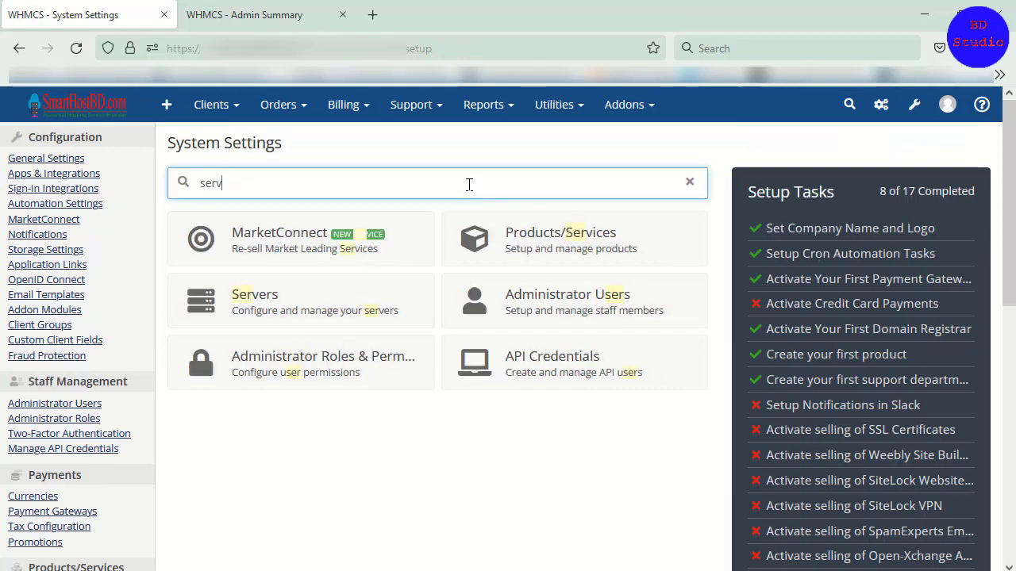
pyautogui.click(260, 303)
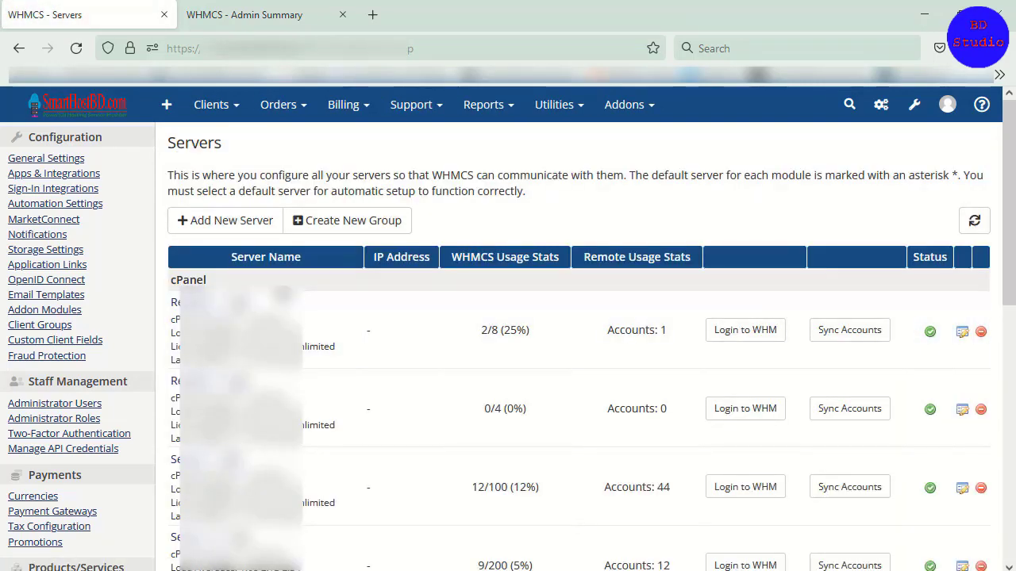
# Step: Open the form for adding a new server, switch it to advanced mode and examine its nameserver and server detail fields
pyautogui.click(235, 229)
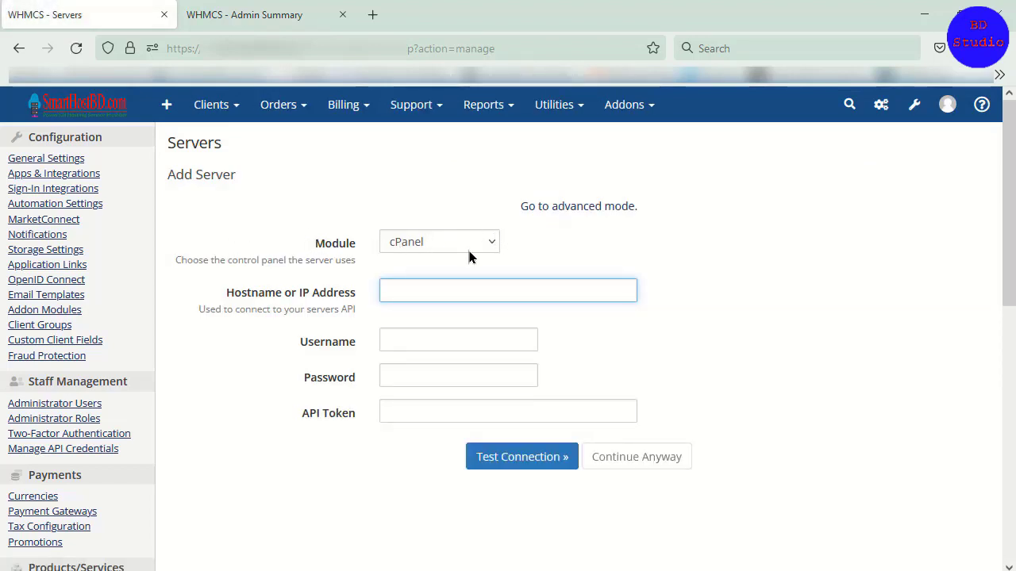
pyautogui.scroll(-2, 468, 255)
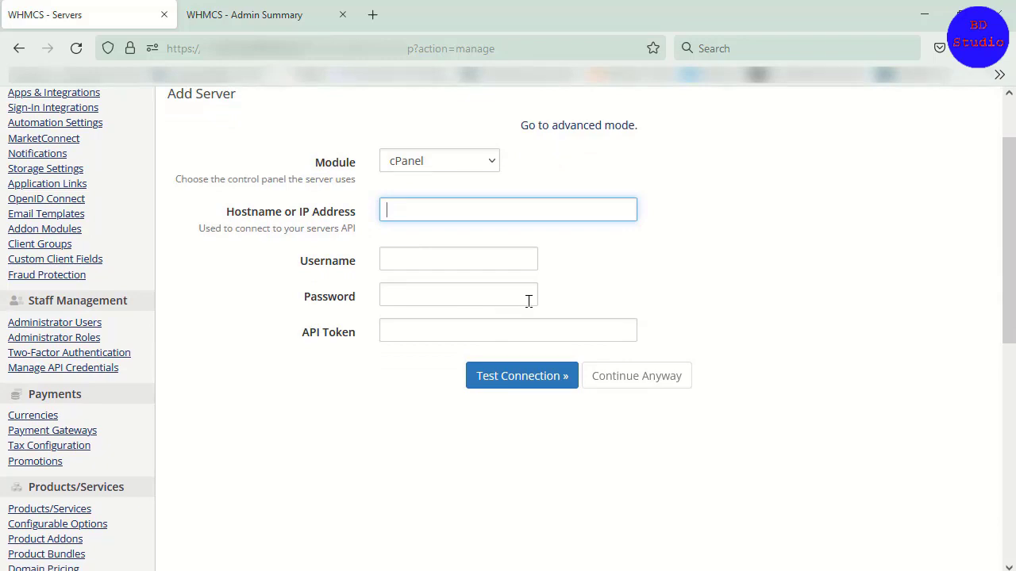
pyautogui.scroll(2, 575, 276)
pyautogui.click(578, 207)
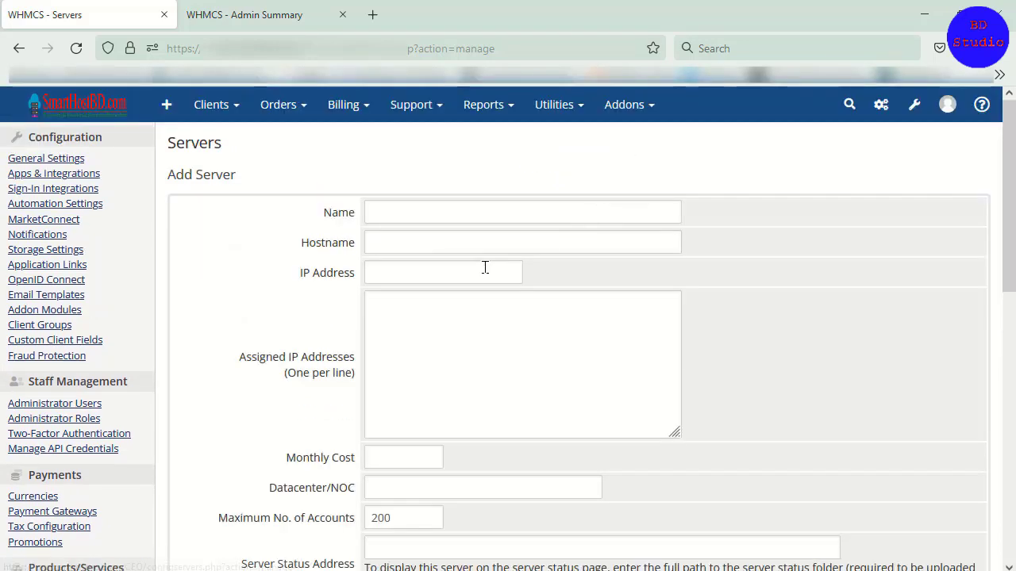
pyautogui.scroll(-2, 480, 277)
pyautogui.scroll(-10, 477, 300)
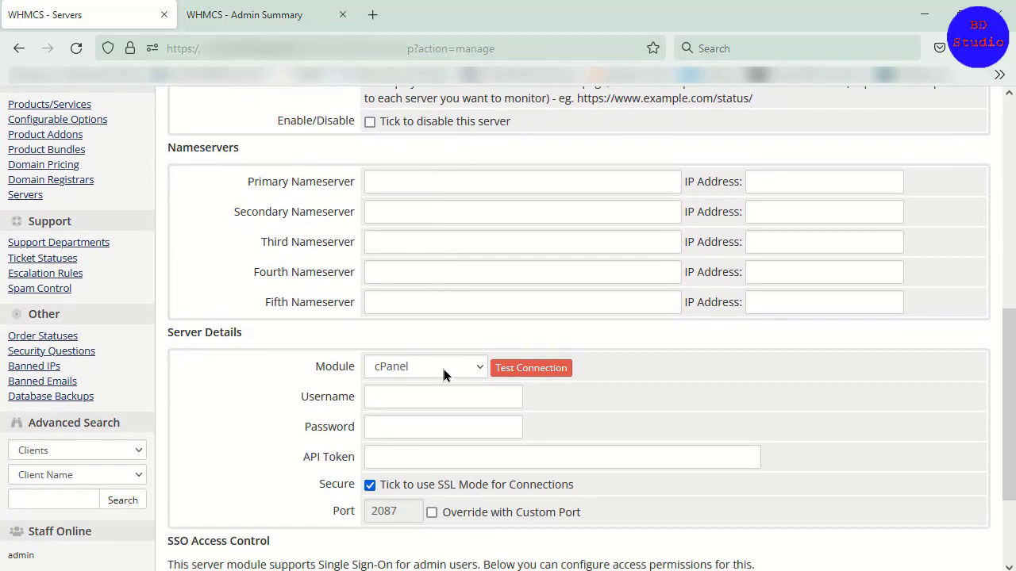
pyautogui.scroll(12, 508, 381)
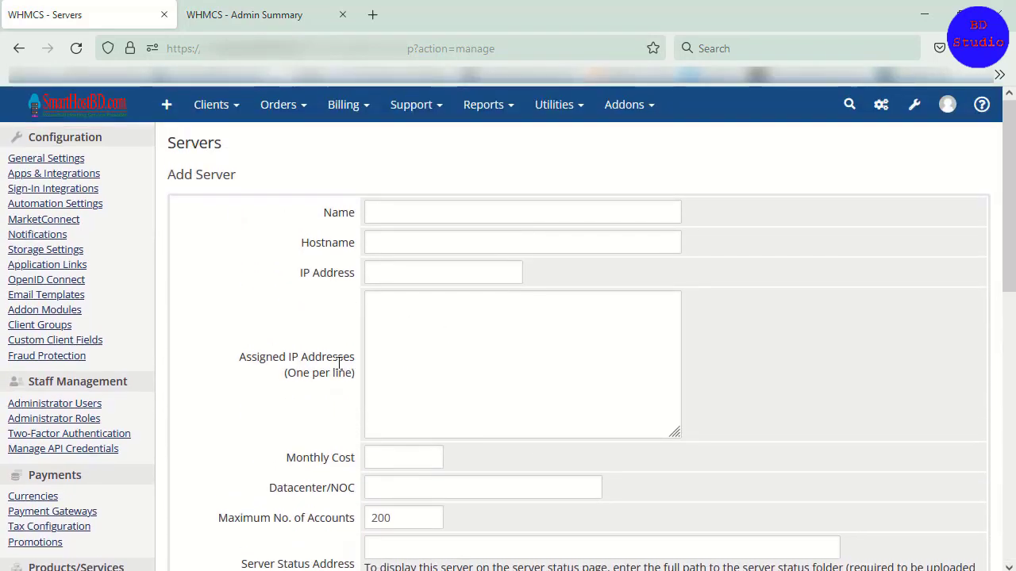
# Step: In the older WHMCS interface, open the Servers setup and examine the fields of its Add Server form
pyautogui.click(296, 5)
pyautogui.moveTo(726, 158)
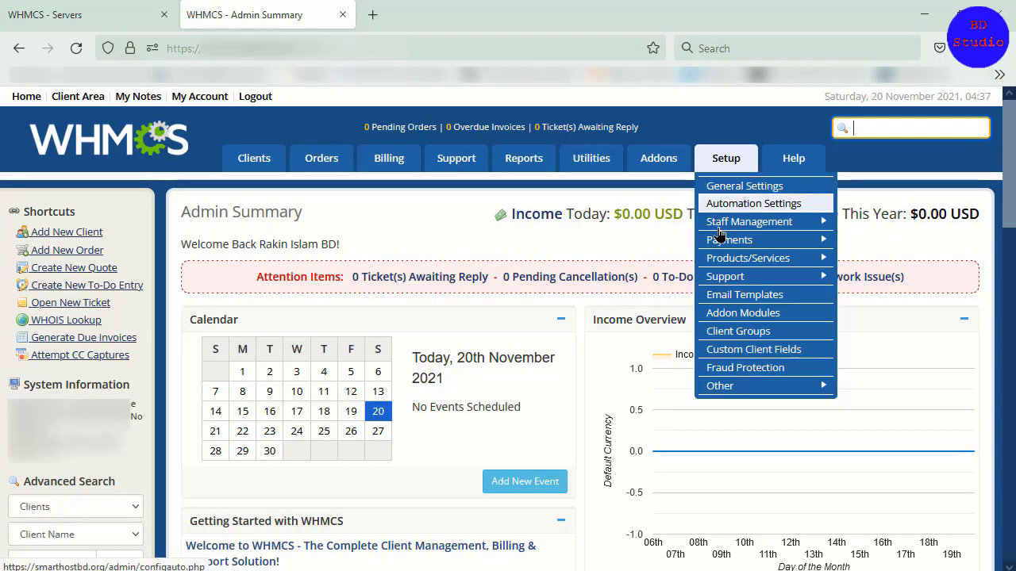
pyautogui.moveTo(757, 262)
pyautogui.click(863, 375)
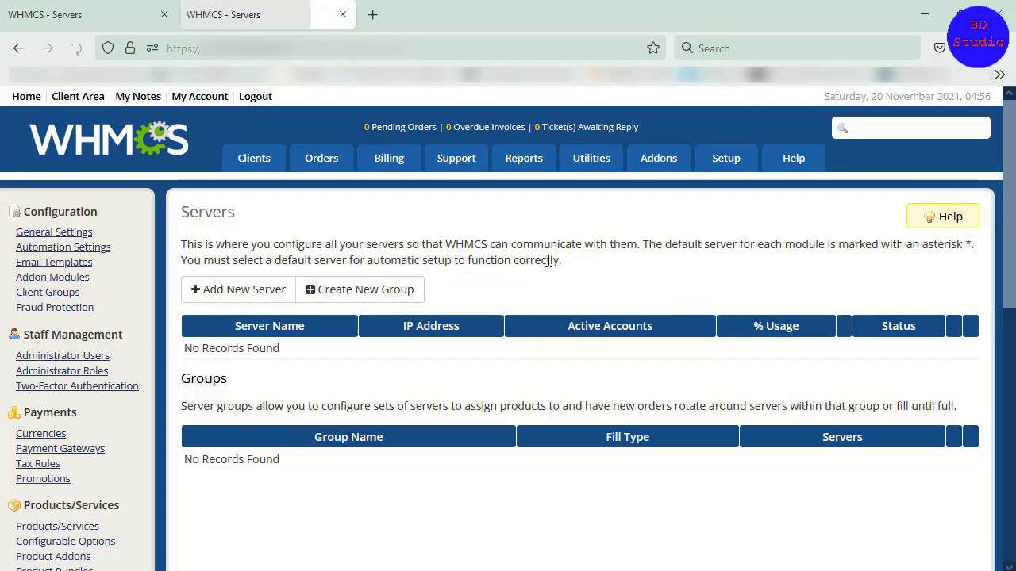
pyautogui.click(221, 290)
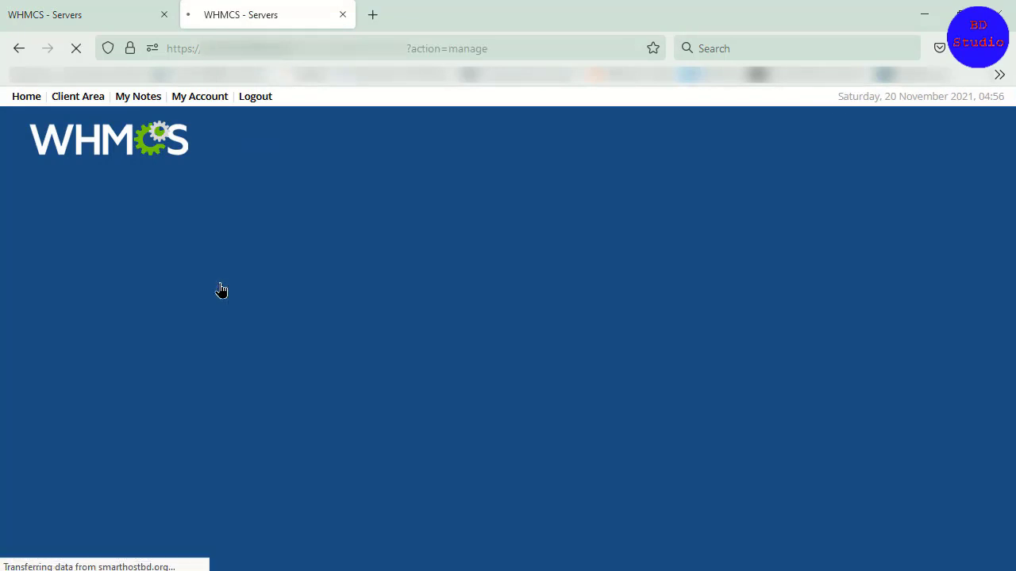
pyautogui.scroll(-8, 699, 301)
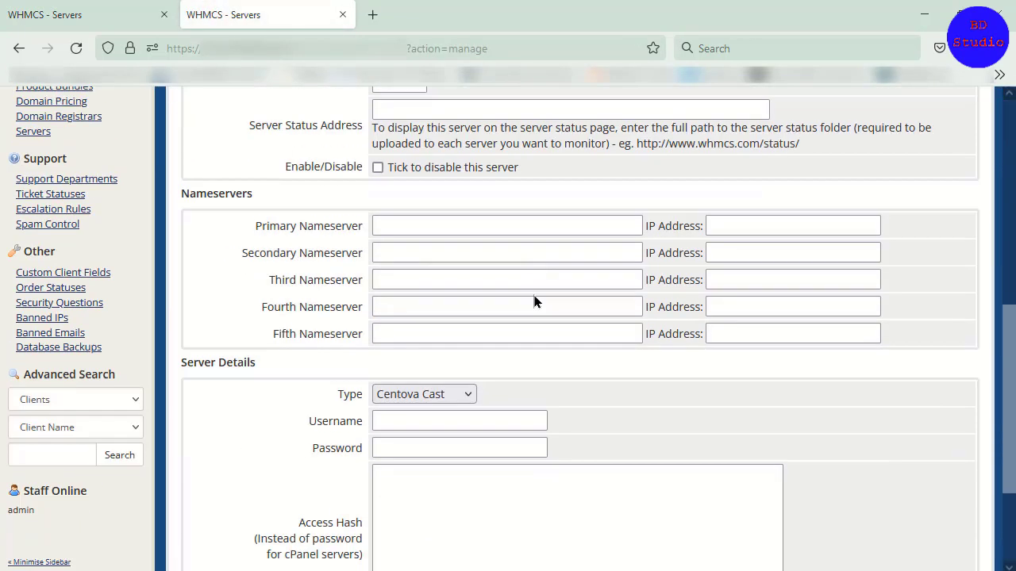
pyautogui.scroll(10, 453, 285)
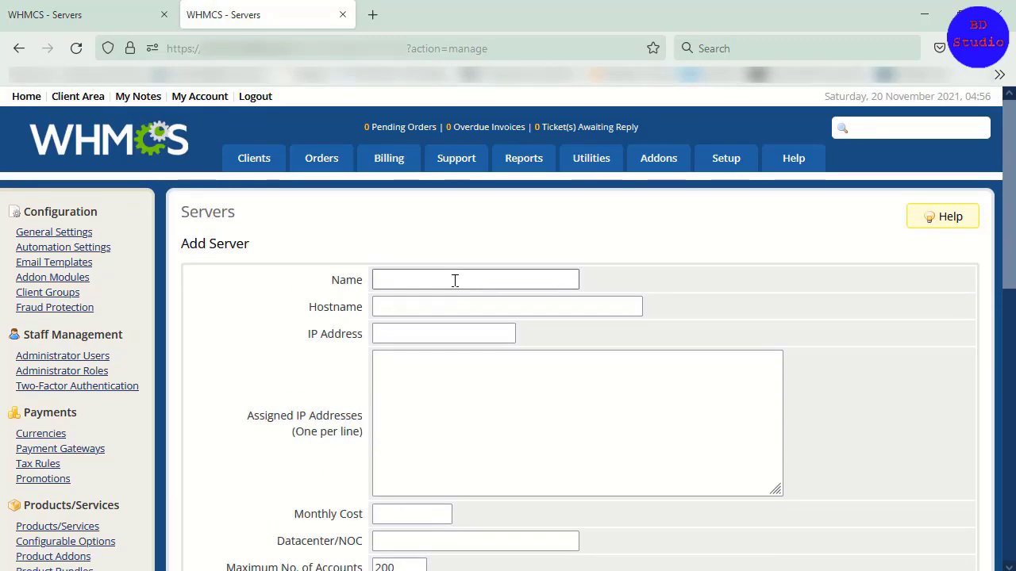
# Step: Return to the newer interface's Add Server form to compare its fields, and glance at the available addon options
pyautogui.click(114, 11)
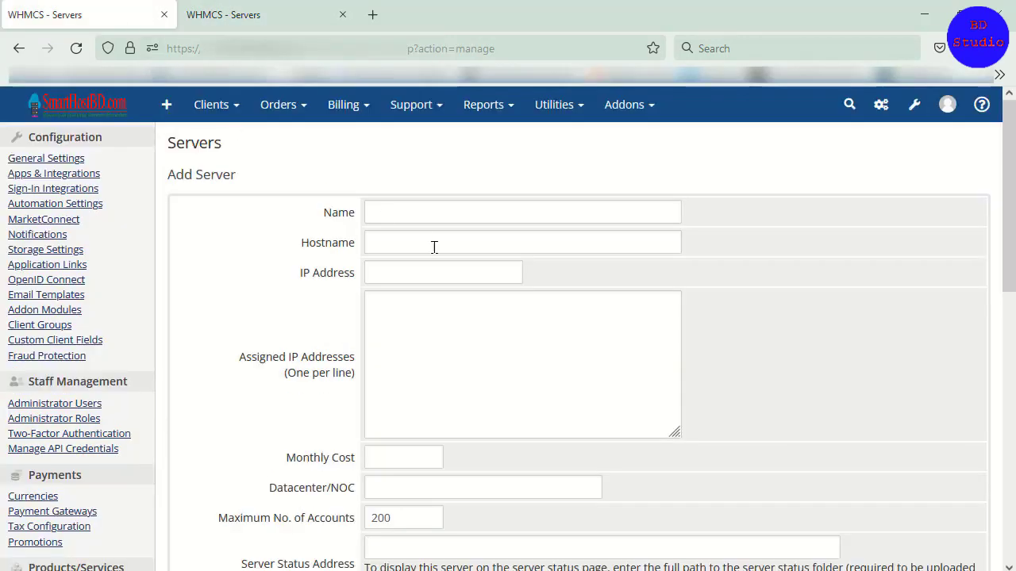
pyautogui.scroll(-5, 422, 293)
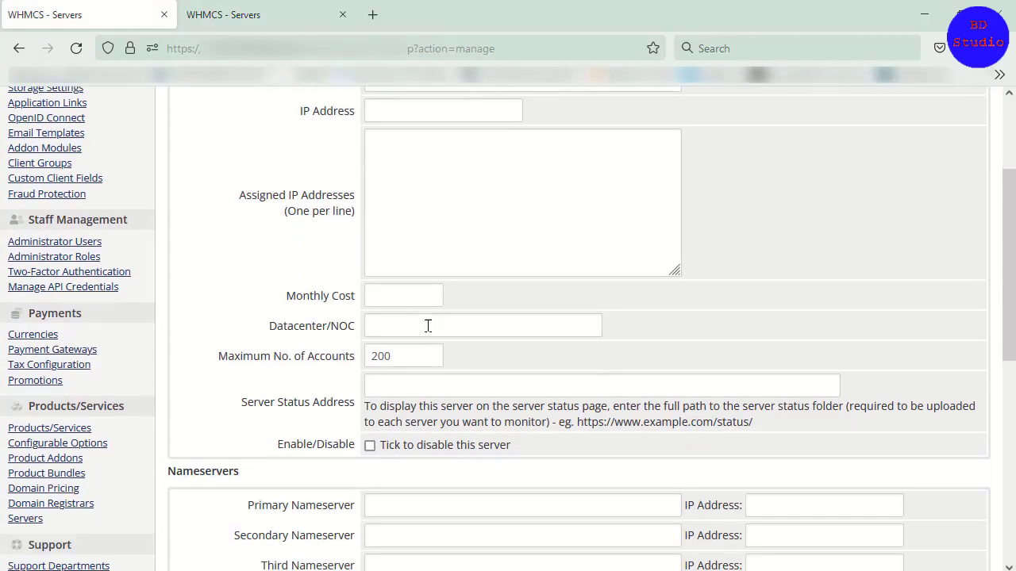
pyautogui.scroll(5, 359, 359)
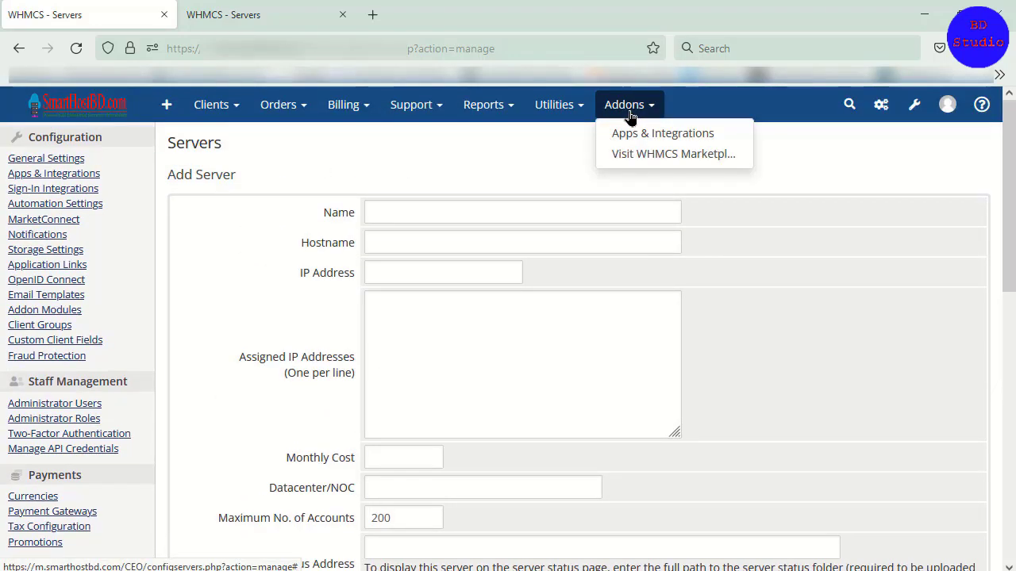
pyautogui.moveTo(592, 115)
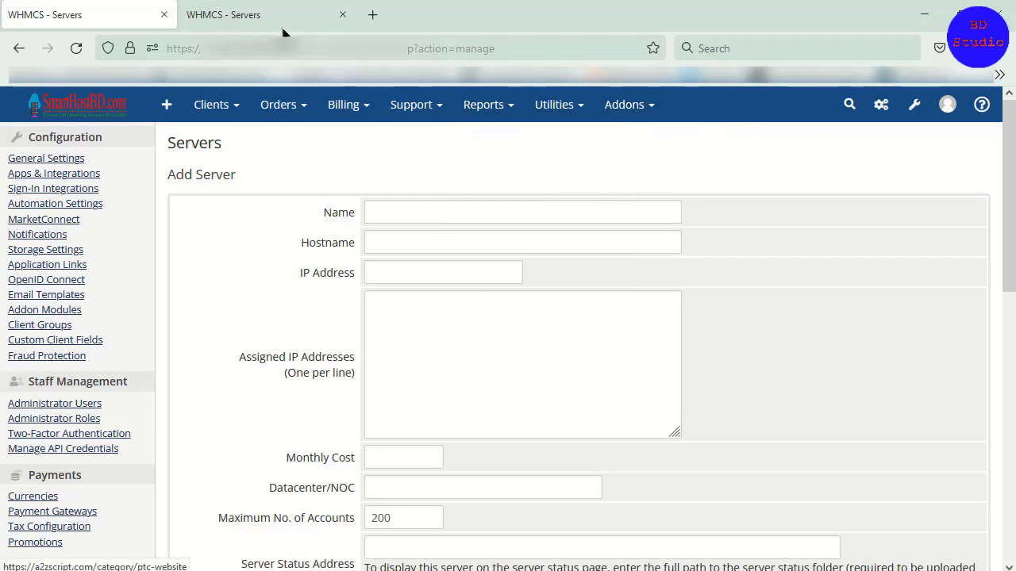
# Step: Open the Products/Services setup in the older interface and the Create a New Product form in the newer one
pyautogui.click(252, 15)
pyautogui.moveTo(741, 156)
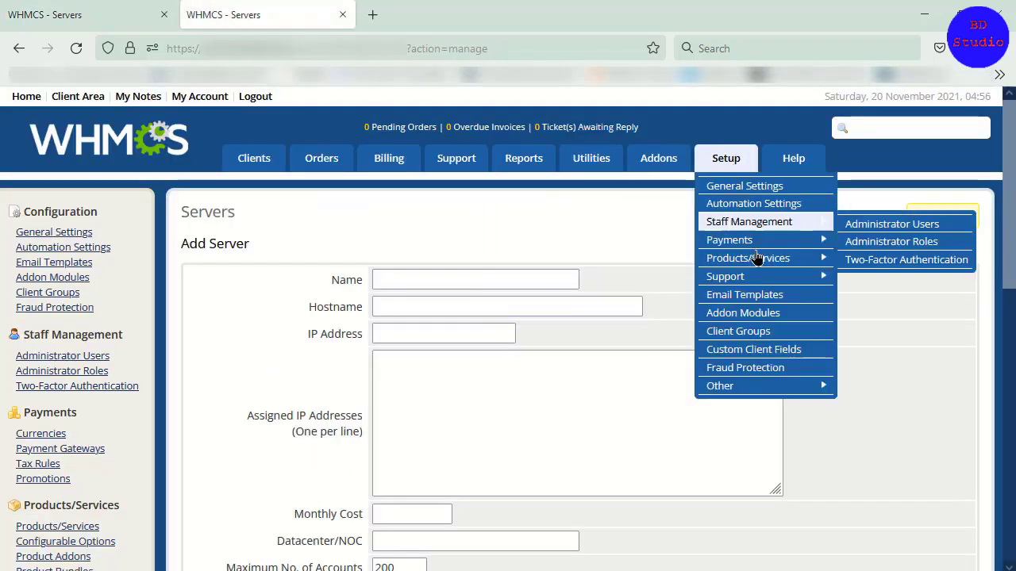
pyautogui.moveTo(825, 259)
pyautogui.click(867, 262)
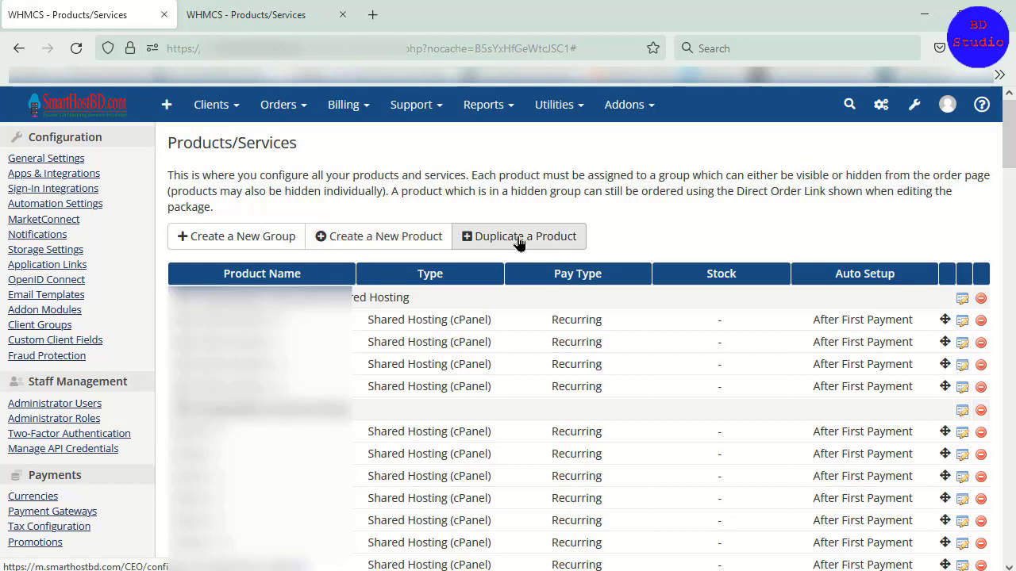
pyautogui.click(384, 242)
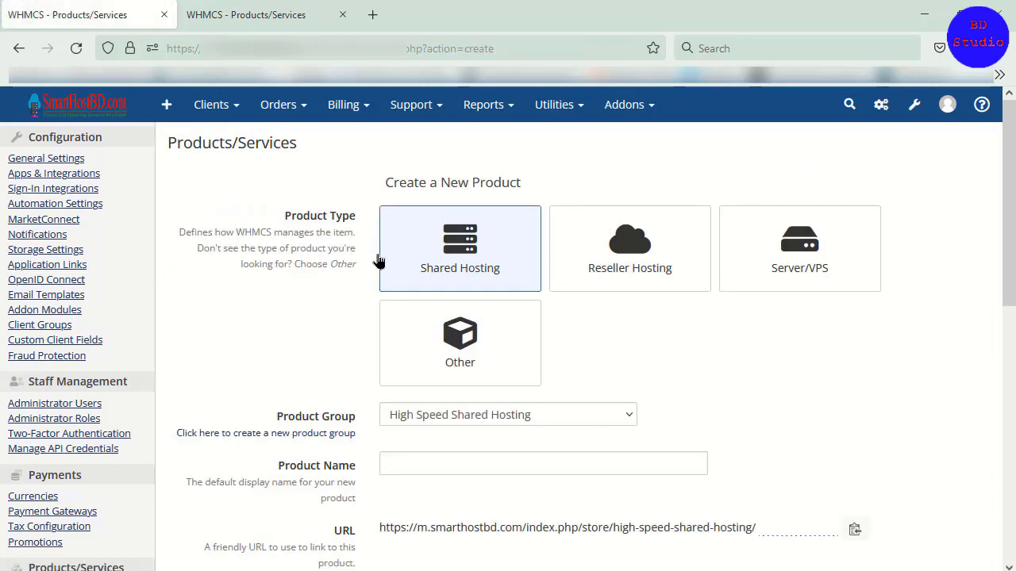
# Step: In the older interface's Products/Services setup, create and save a product group named Test
pyautogui.click(299, 15)
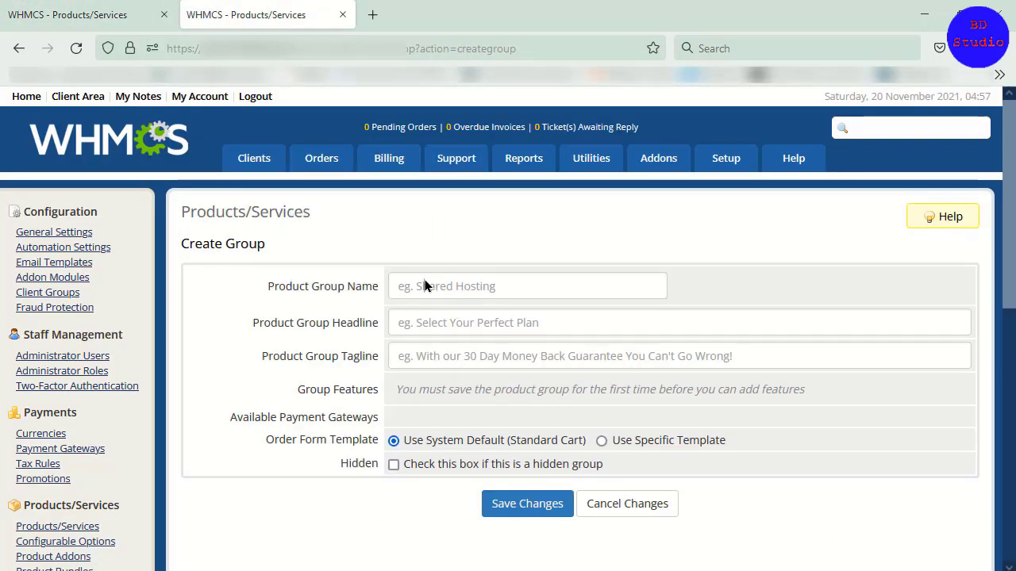
pyautogui.rightClick(325, 223)
pyautogui.click(336, 234)
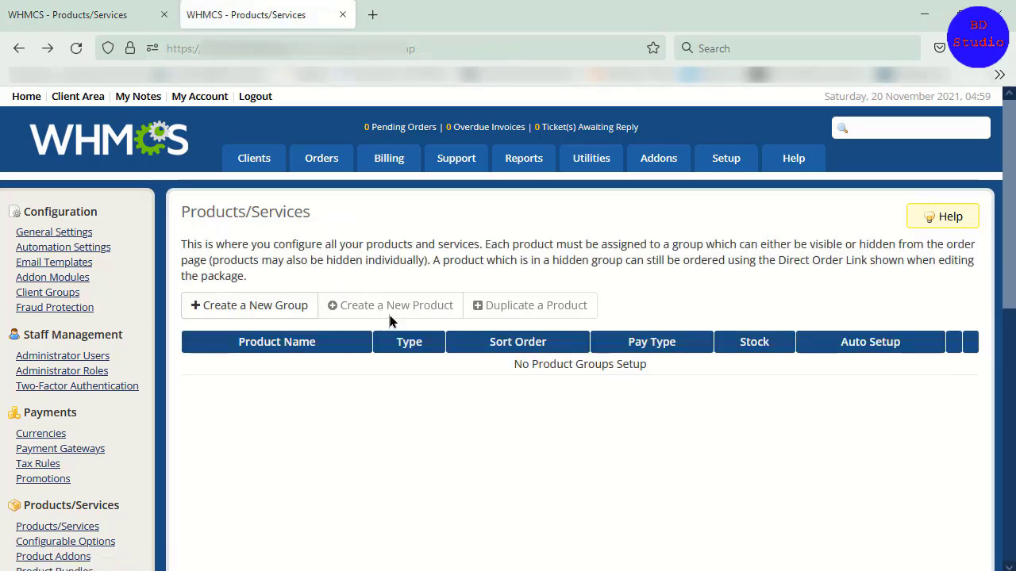
pyautogui.click(282, 310)
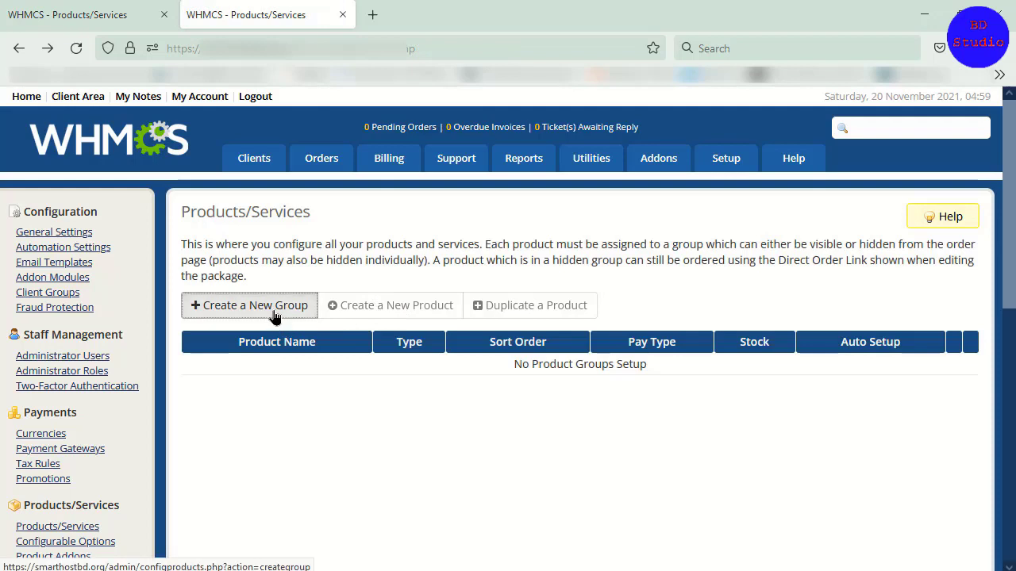
pyautogui.click(450, 292)
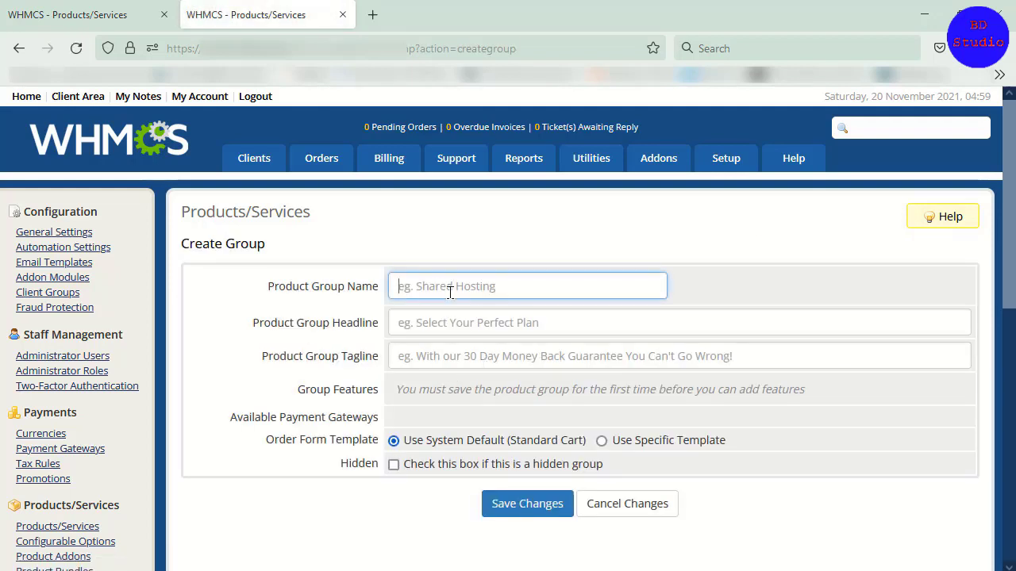
pyautogui.write('T')
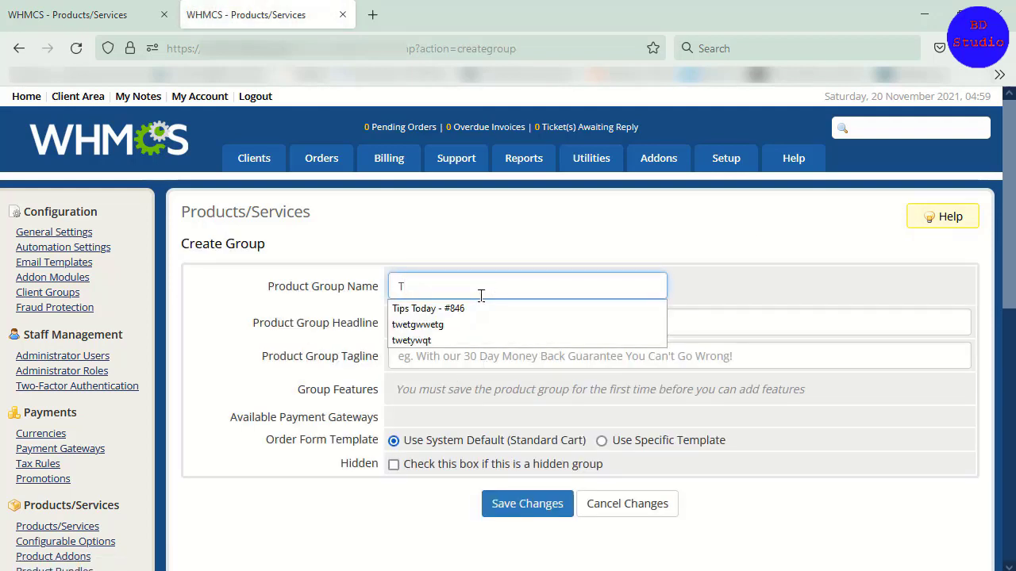
pyautogui.write('est')
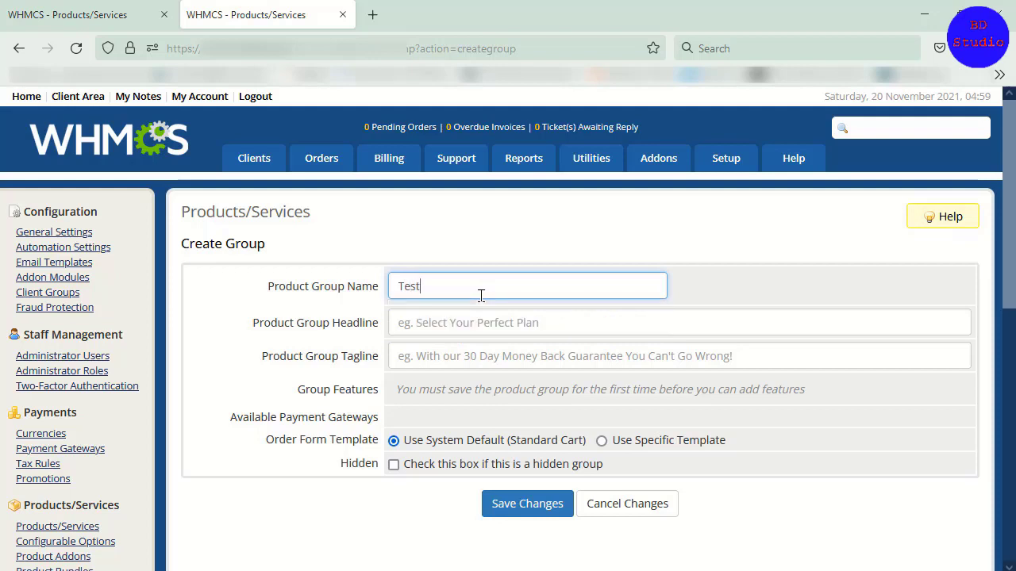
pyautogui.click(539, 504)
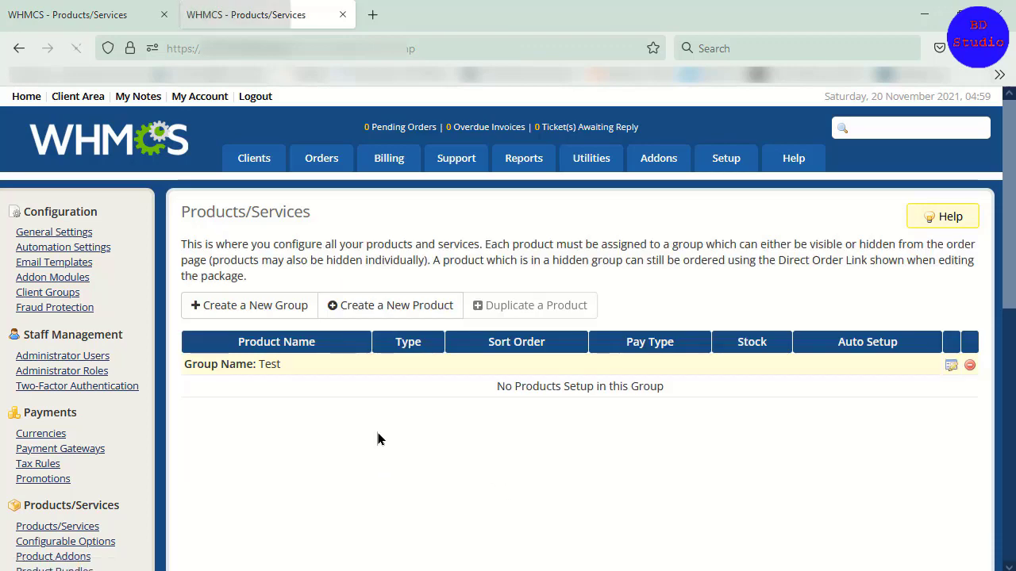
# Step: Open the older interface's new product form and inspect the available product types without changing the selection
pyautogui.click(402, 314)
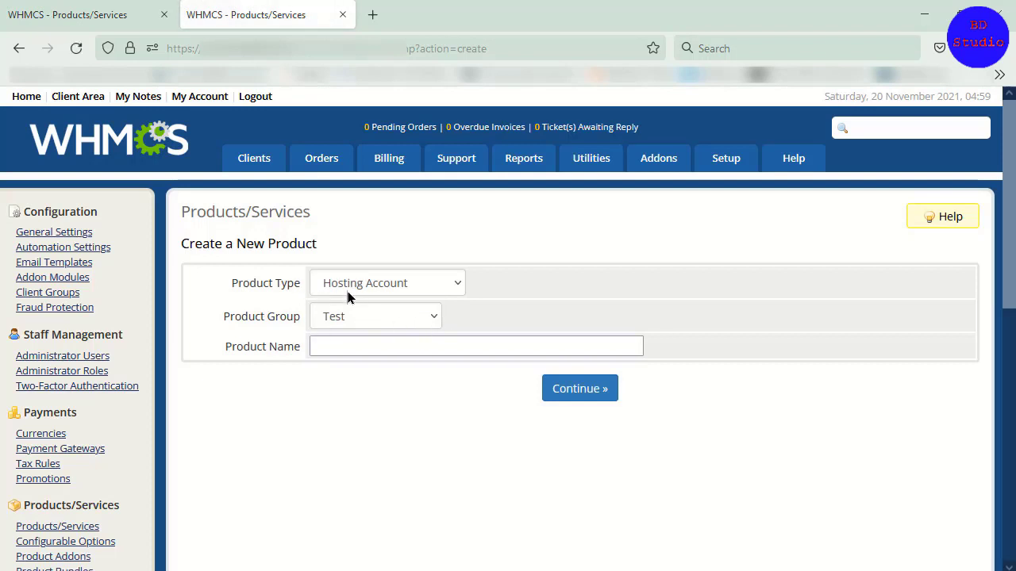
pyautogui.click(397, 288)
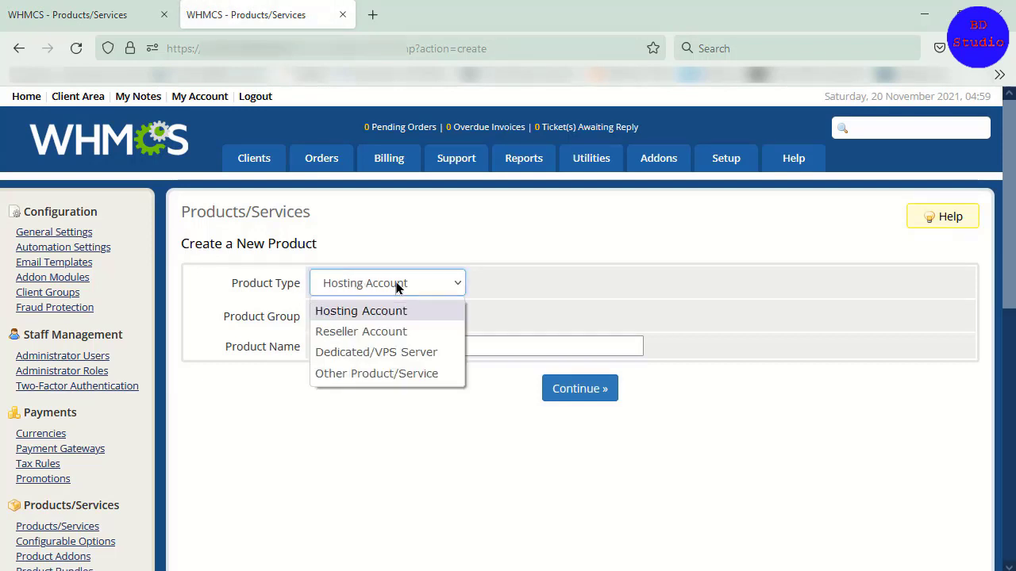
pyautogui.click(286, 319)
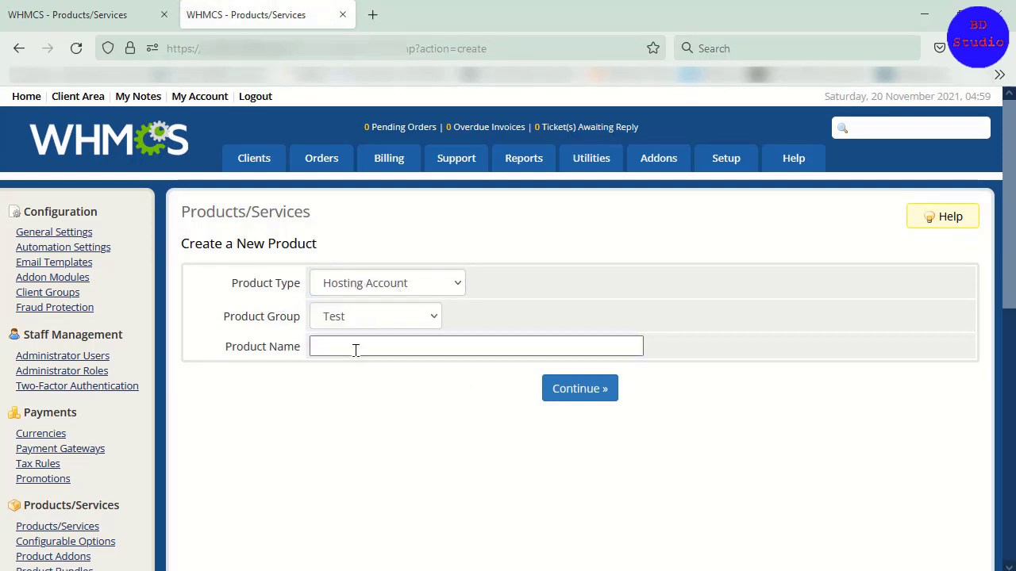
# Step: Switch to the newer interface and examine its Create a New Product form, from product type to module and hidden settings
pyautogui.click(101, 21)
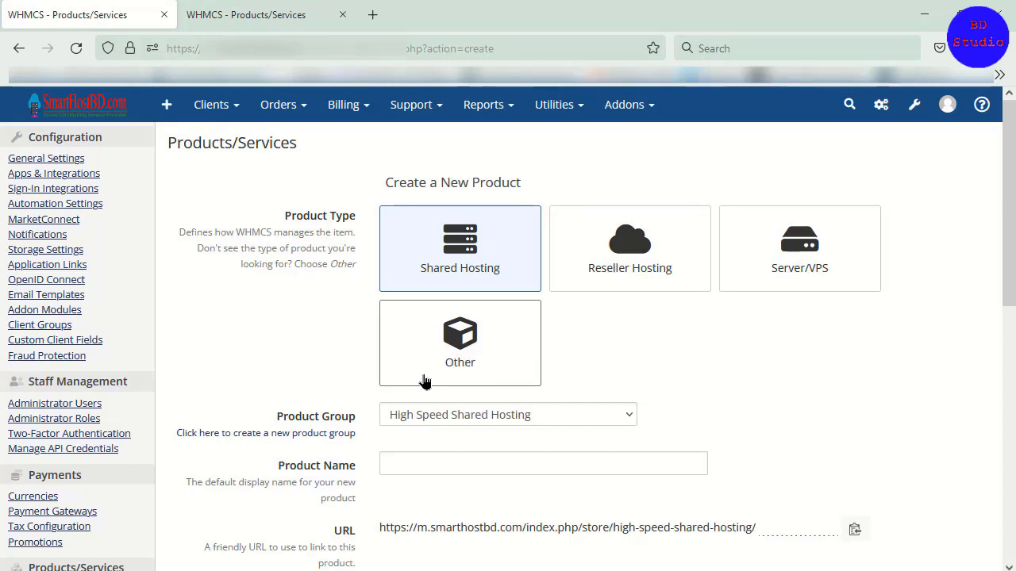
pyautogui.scroll(-2, 508, 349)
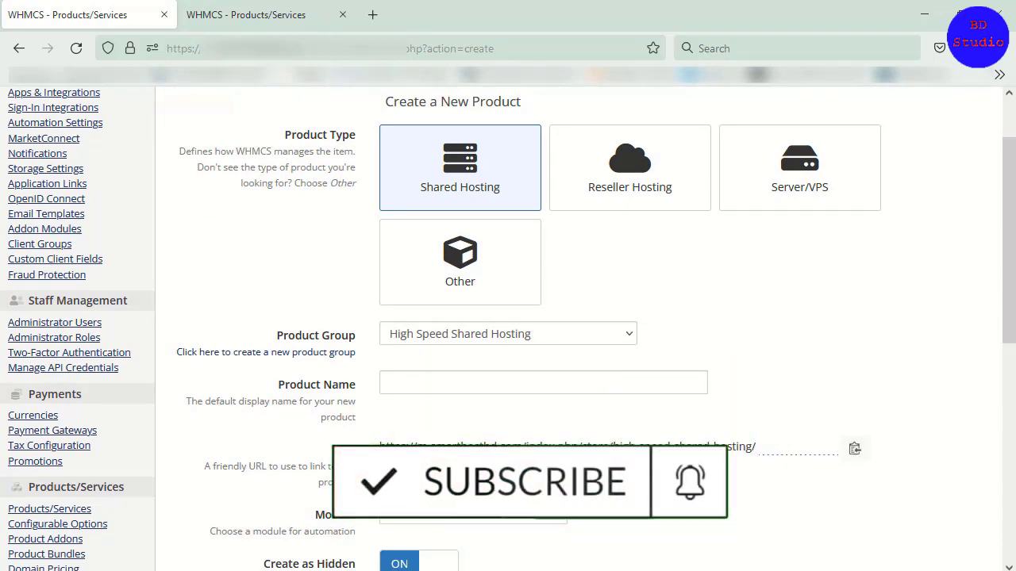
pyautogui.scroll(-2, 377, 466)
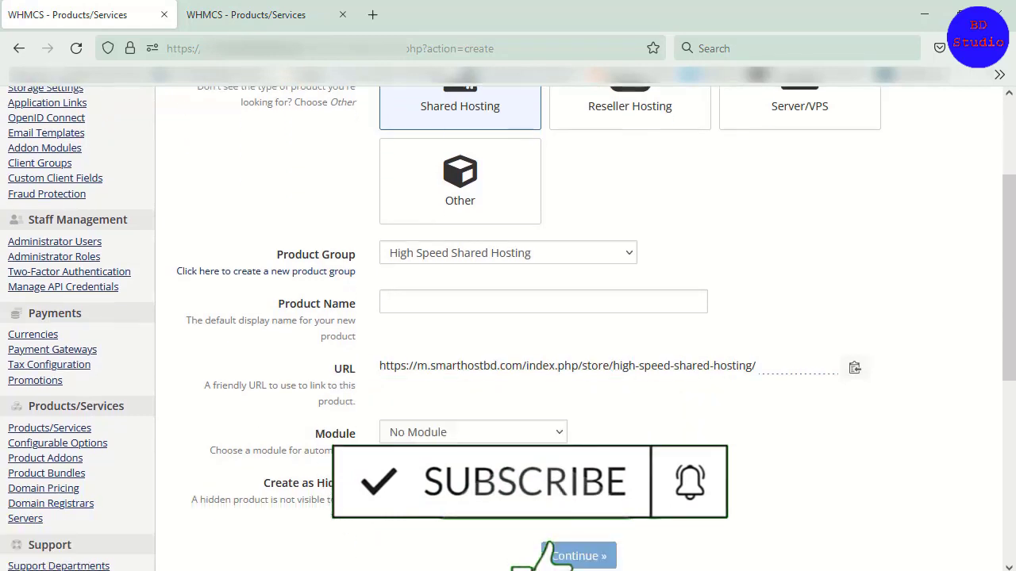
# Step: Inspect the list of automation modules and the remaining settings of the Create a New Product form without changing them
pyautogui.click(447, 441)
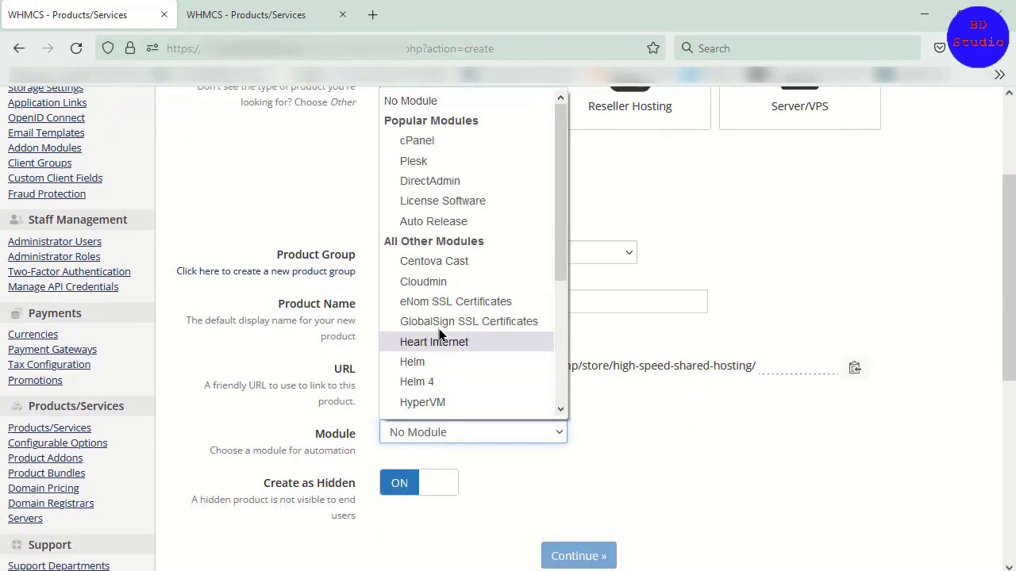
pyautogui.scroll(-3, 483, 267)
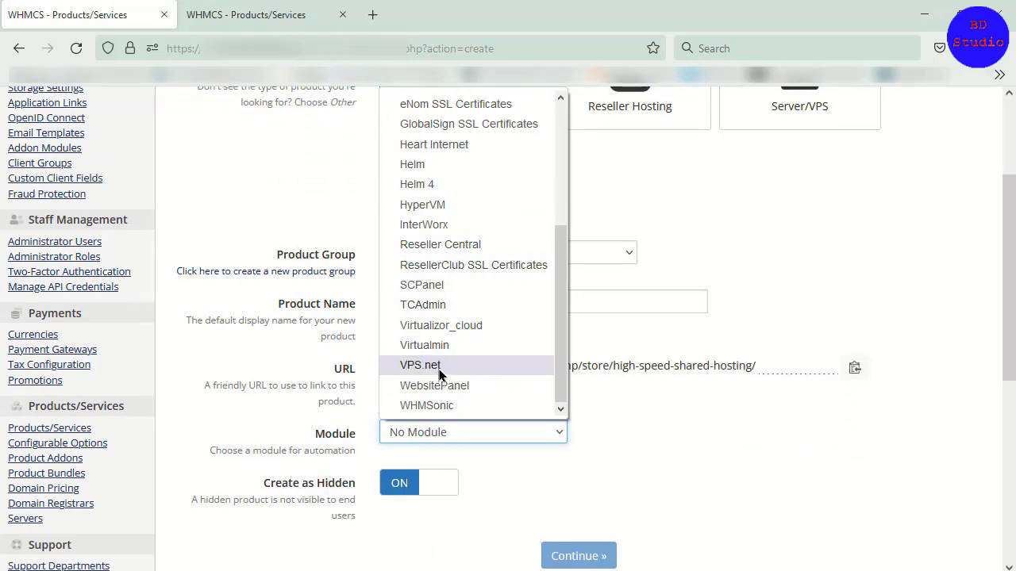
pyautogui.scroll(3, 439, 365)
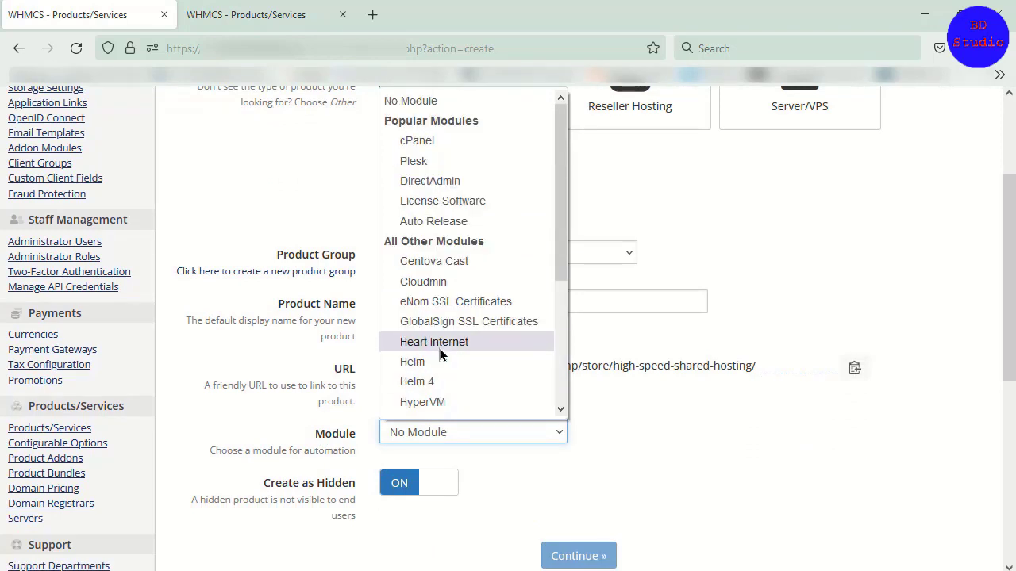
pyautogui.click(330, 409)
pyautogui.scroll(-2, 460, 478)
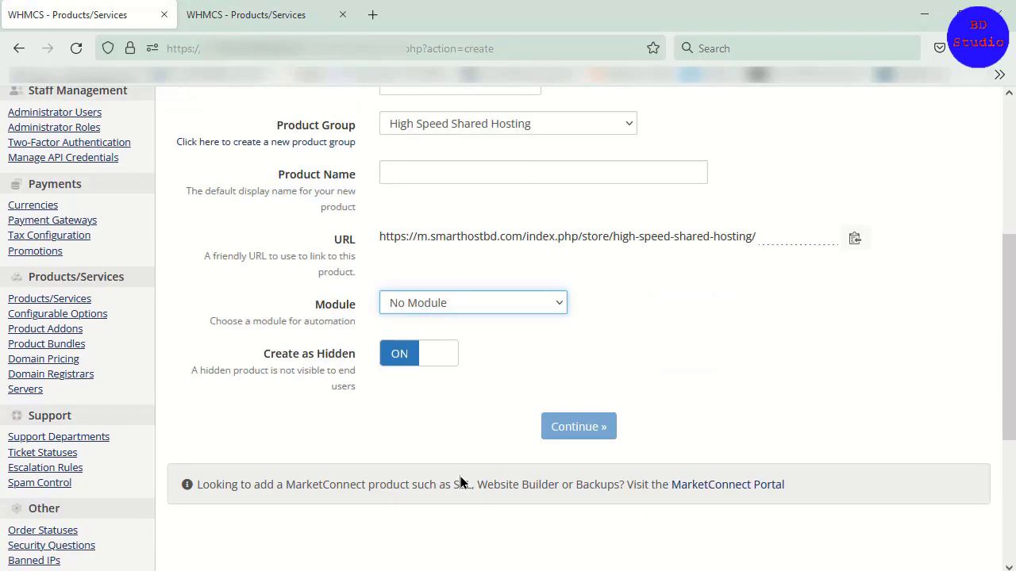
pyautogui.scroll(-1, 461, 483)
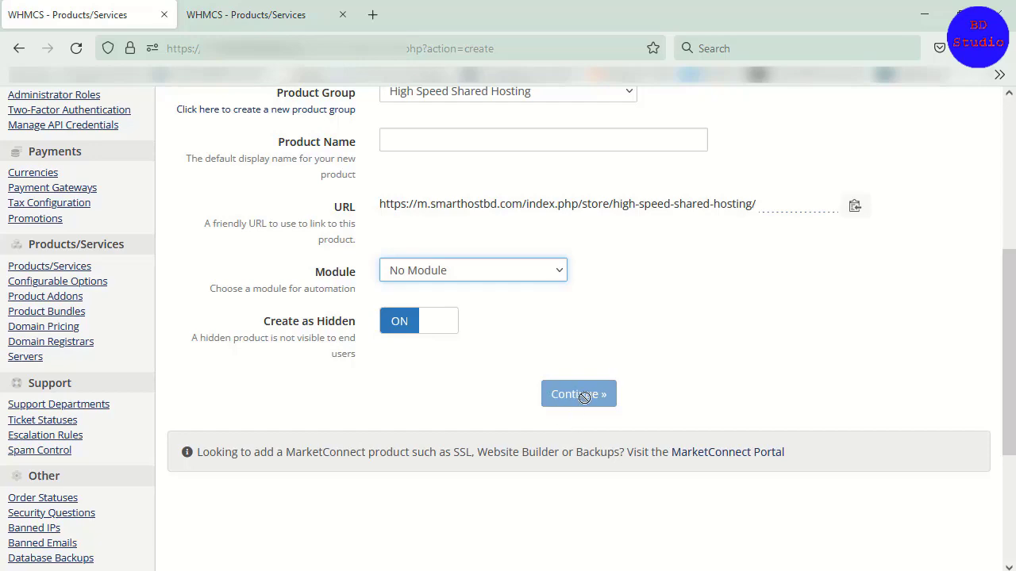
pyautogui.scroll(5, 587, 398)
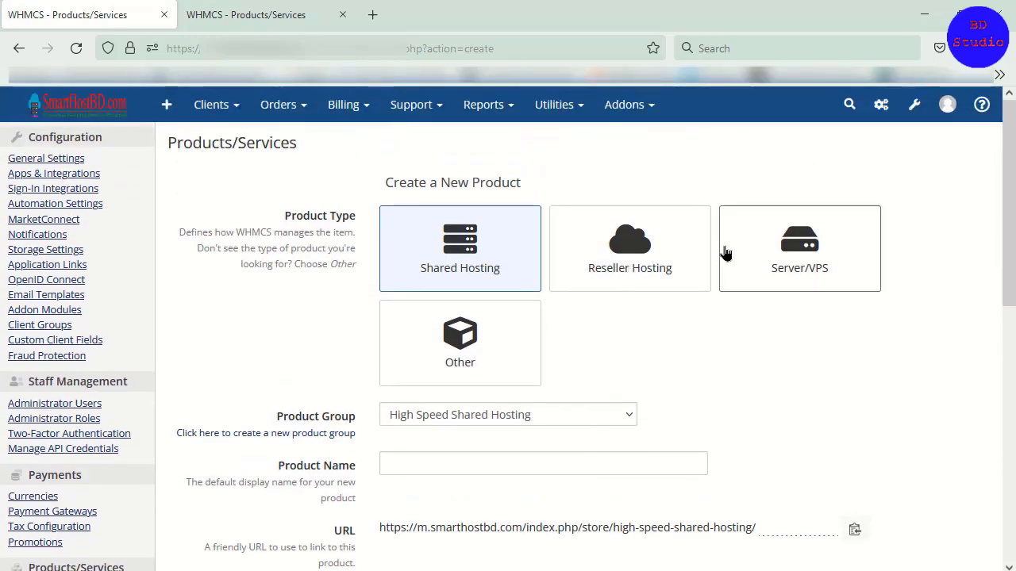
# Step: Try the Server/VPS, Reseller Hosting and Other product types and review how the new product form looks for them
pyautogui.click(724, 252)
pyautogui.scroll(-5, 555, 357)
pyautogui.scroll(4, 596, 333)
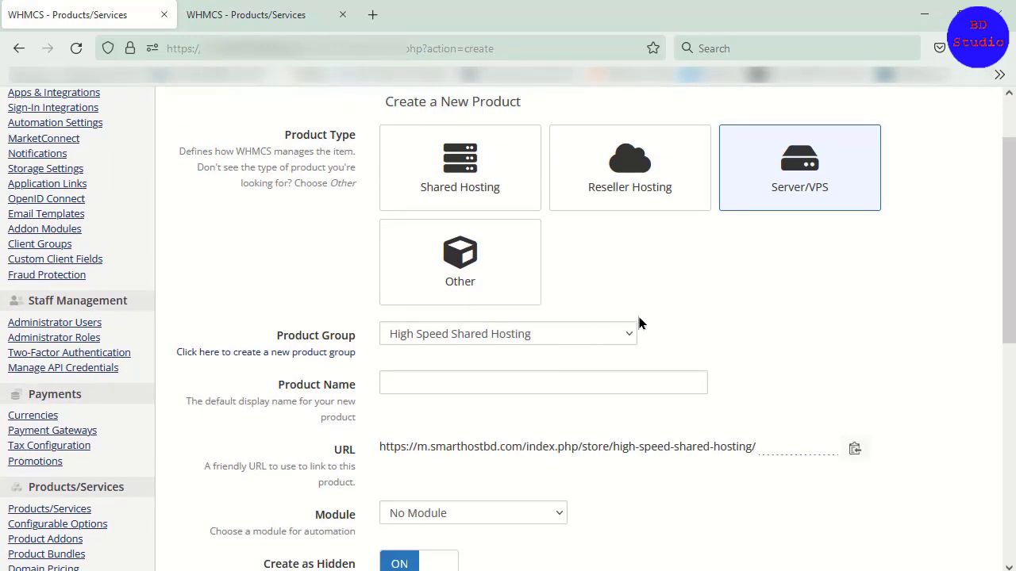
pyautogui.click(640, 190)
pyautogui.click(500, 294)
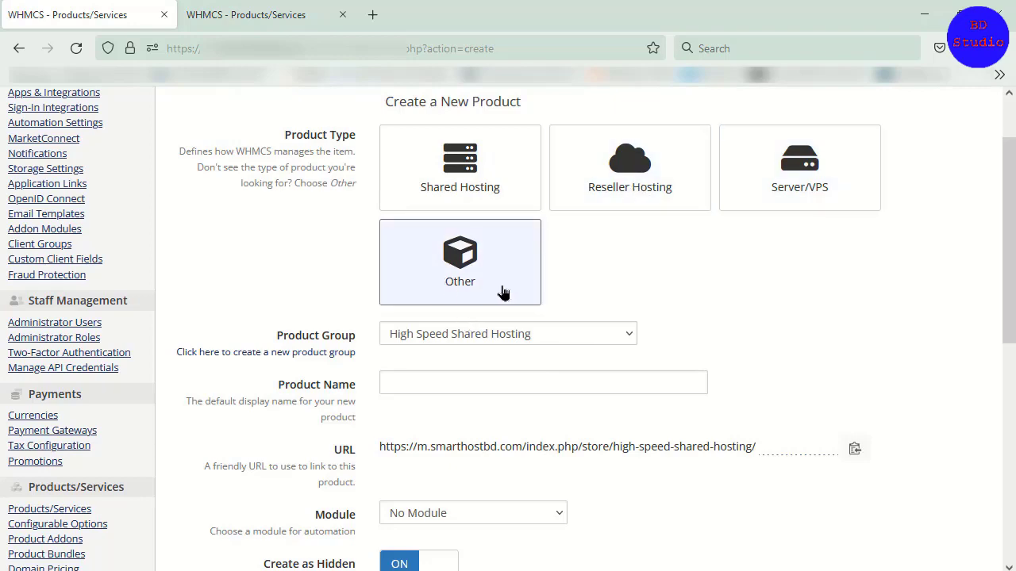
pyautogui.scroll(-4, 570, 326)
pyautogui.scroll(5, 532, 354)
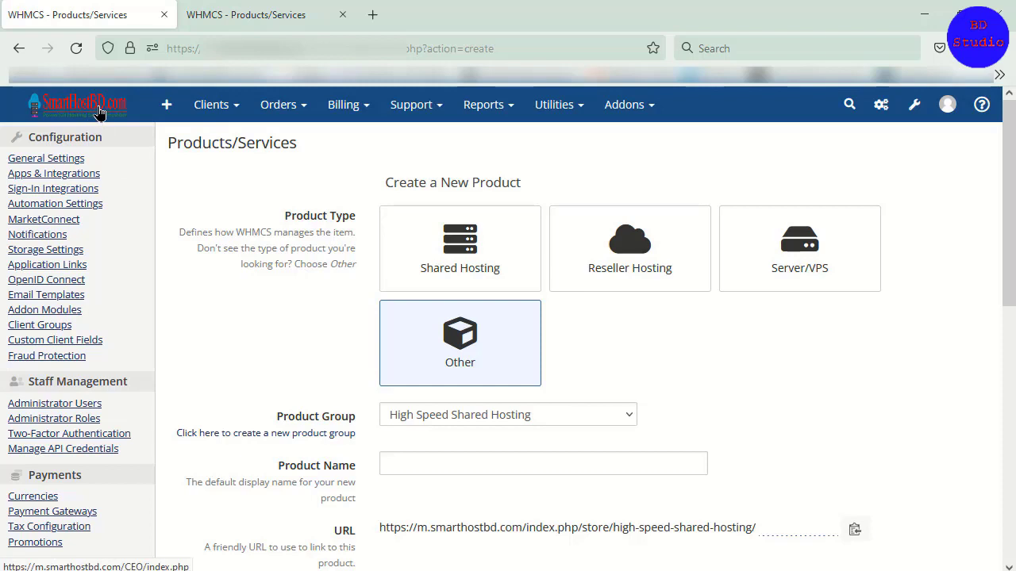
# Step: Return the newer interface to its Dashboard and the older interface to its Admin Summary home page
pyautogui.moveTo(100, 113); pyautogui.dragTo(256, 207)
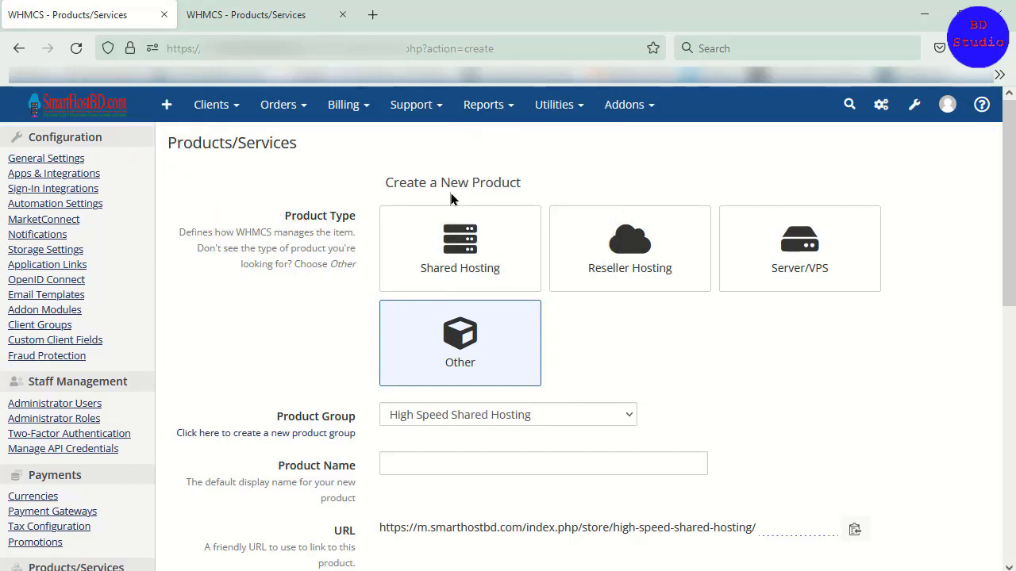
pyautogui.click(80, 116)
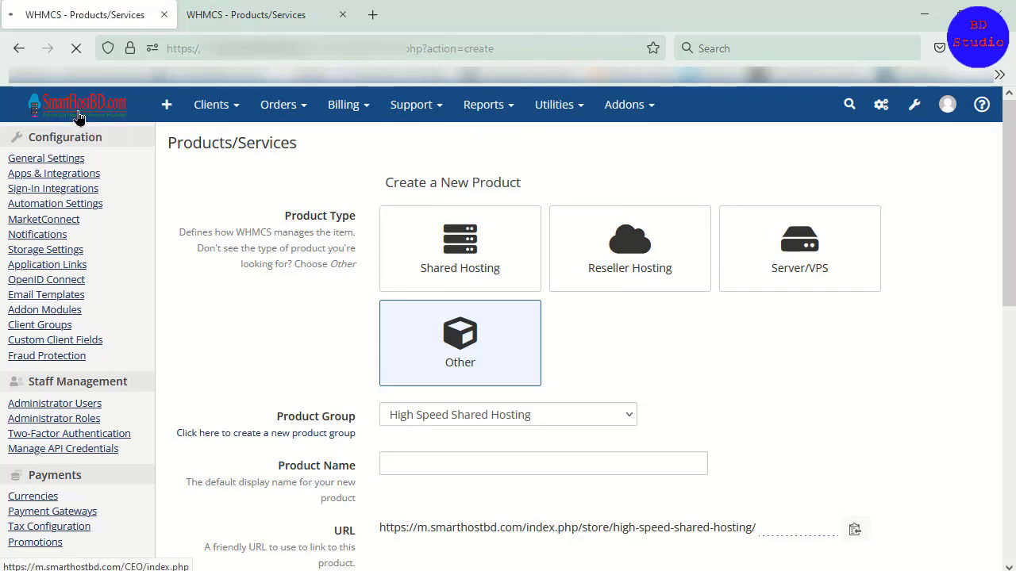
pyautogui.click(265, 15)
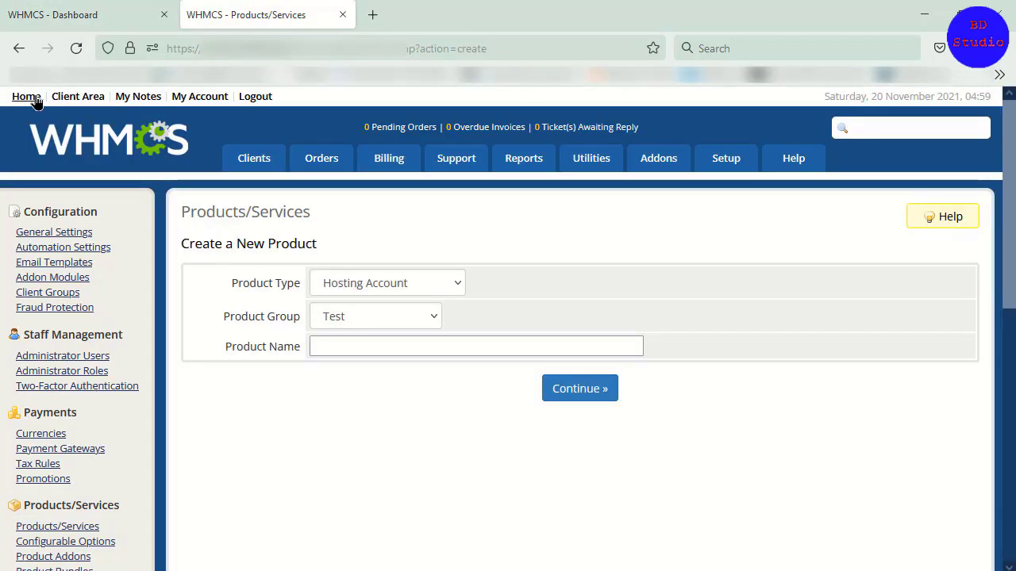
pyautogui.click(31, 97)
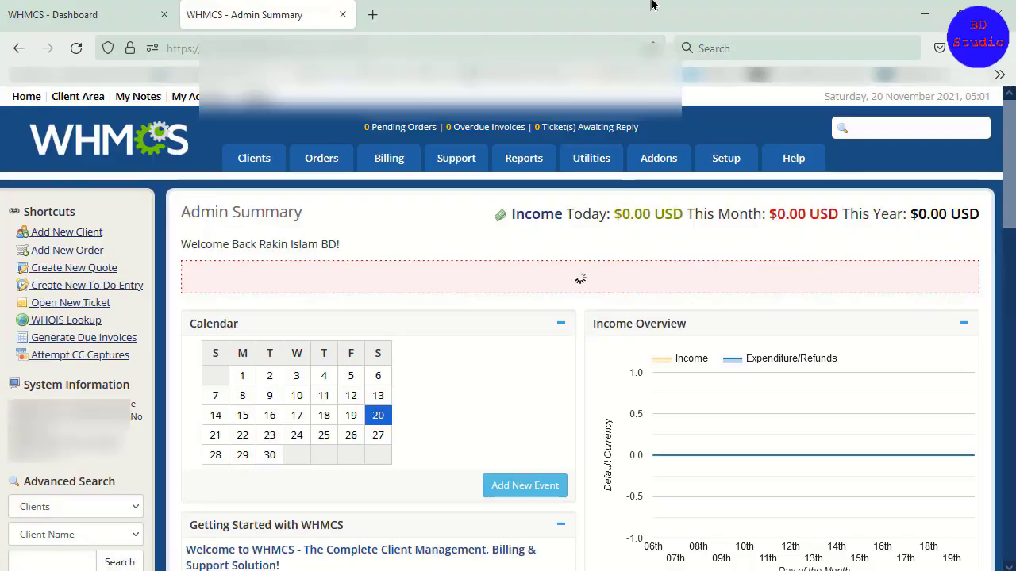
# Step: Shrink the browser window to a narrow, mobile-like width and check how the older Admin Summary page fits
pyautogui.moveTo(650, 5); pyautogui.dragTo(453, 27)
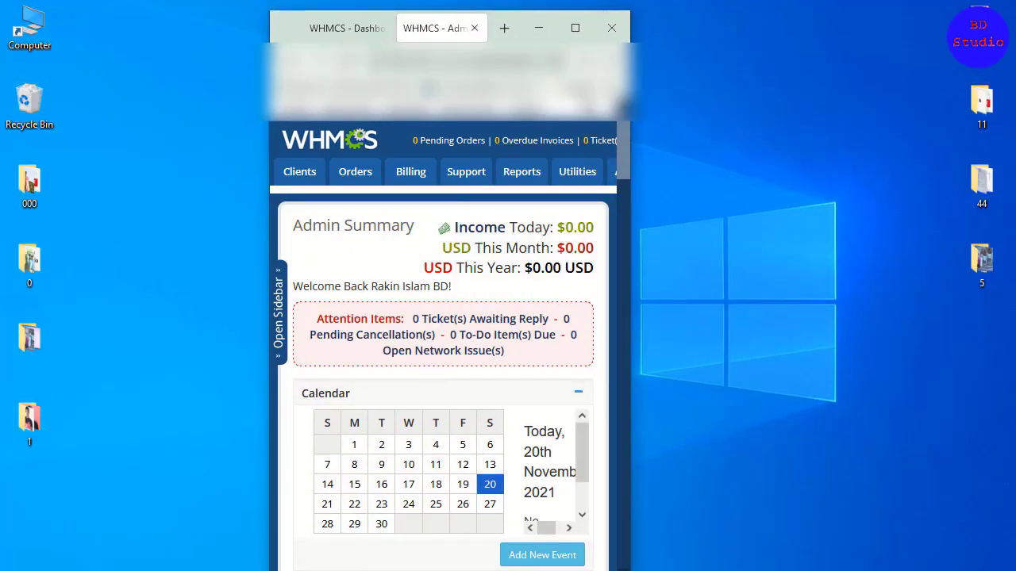
pyautogui.moveTo(280, 32); pyautogui.dragTo(263, 33)
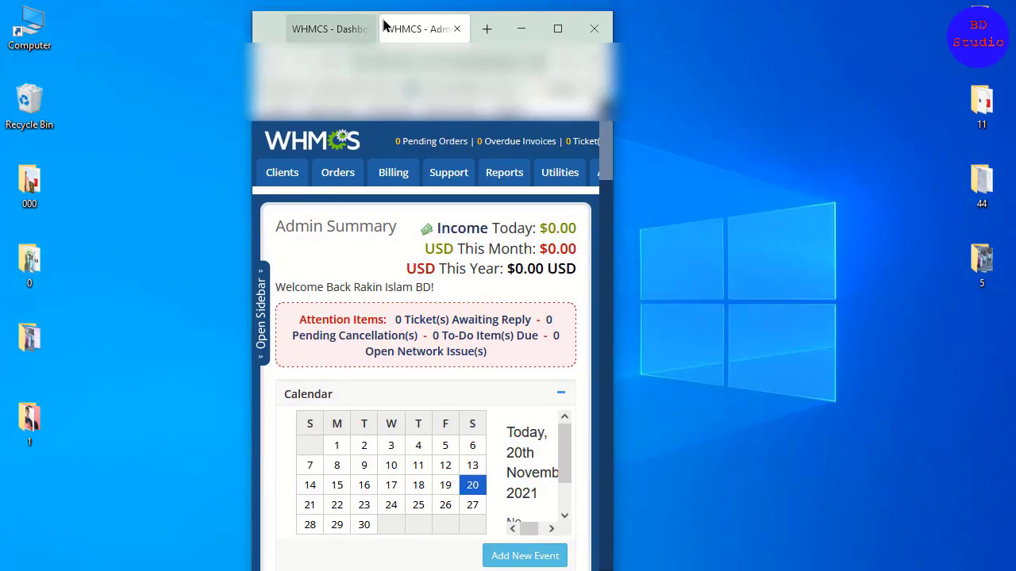
pyautogui.moveTo(381, 16)
pyautogui.mouseDown()
pyautogui.moveTo(374, 62)
pyautogui.moveTo(378, 33)
pyautogui.mouseUp()
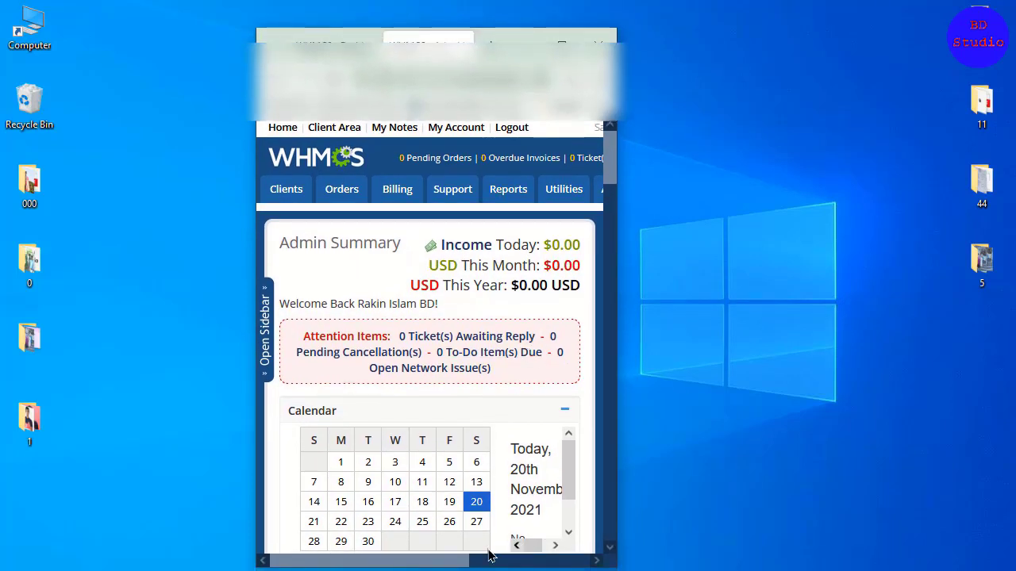
pyautogui.moveTo(426, 563); pyautogui.dragTo(364, 565)
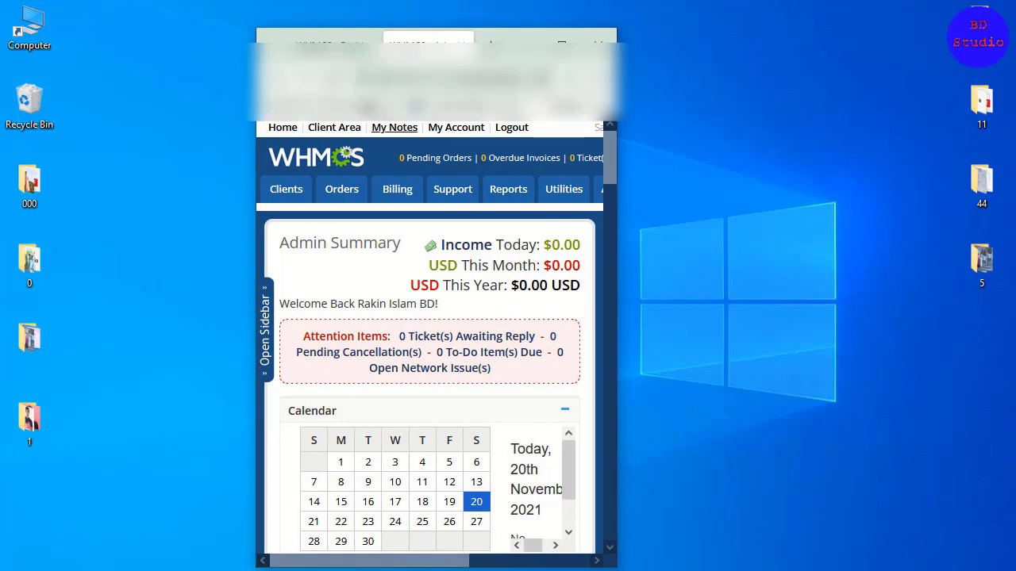
# Step: Switch to the newer interface's Dashboard at the narrow width and open its collapsible navigation menu
pyautogui.click(334, 41)
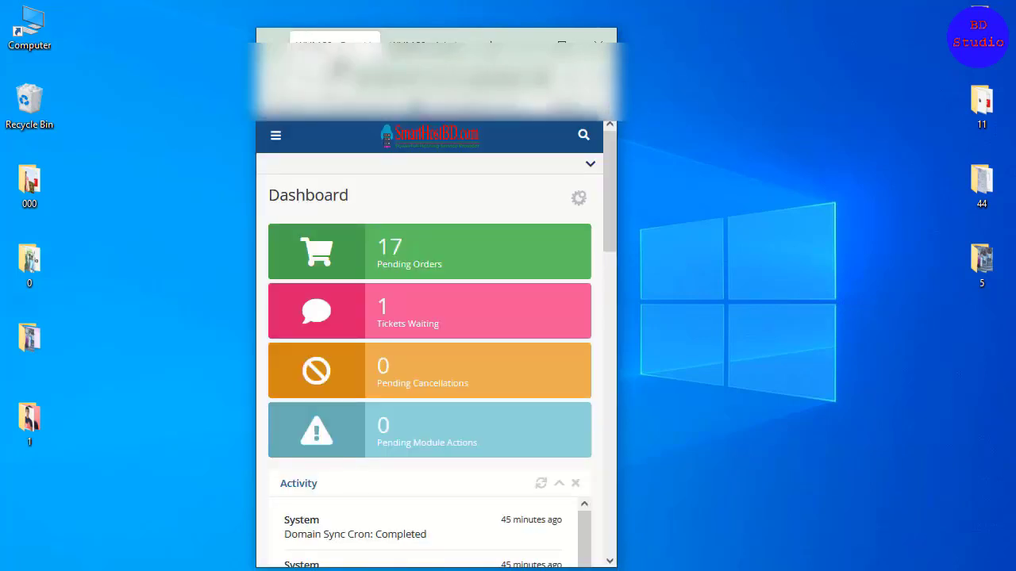
pyautogui.click(276, 136)
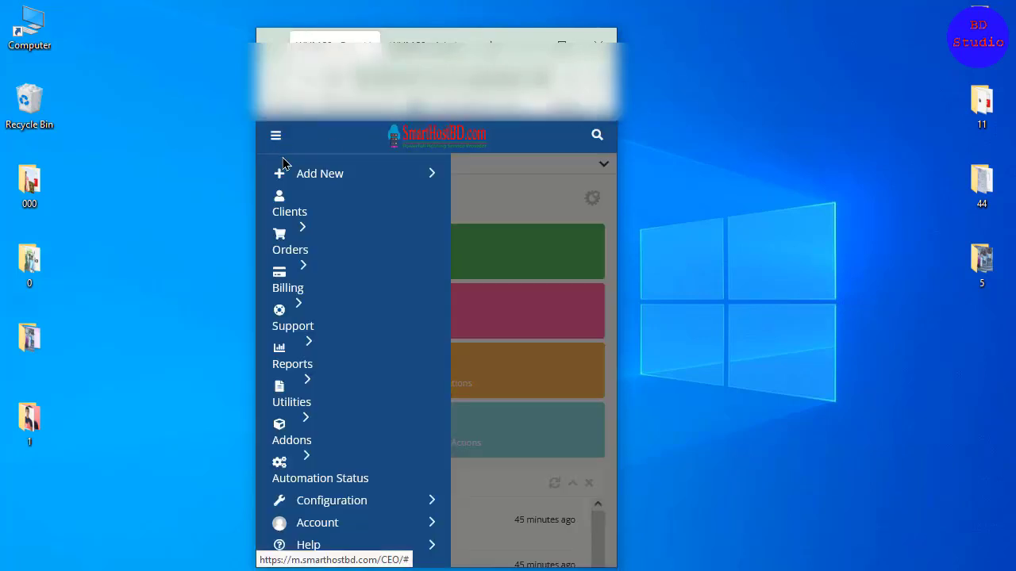
pyautogui.click(275, 137)
pyautogui.click(274, 138)
pyautogui.click(290, 291)
pyautogui.click(272, 144)
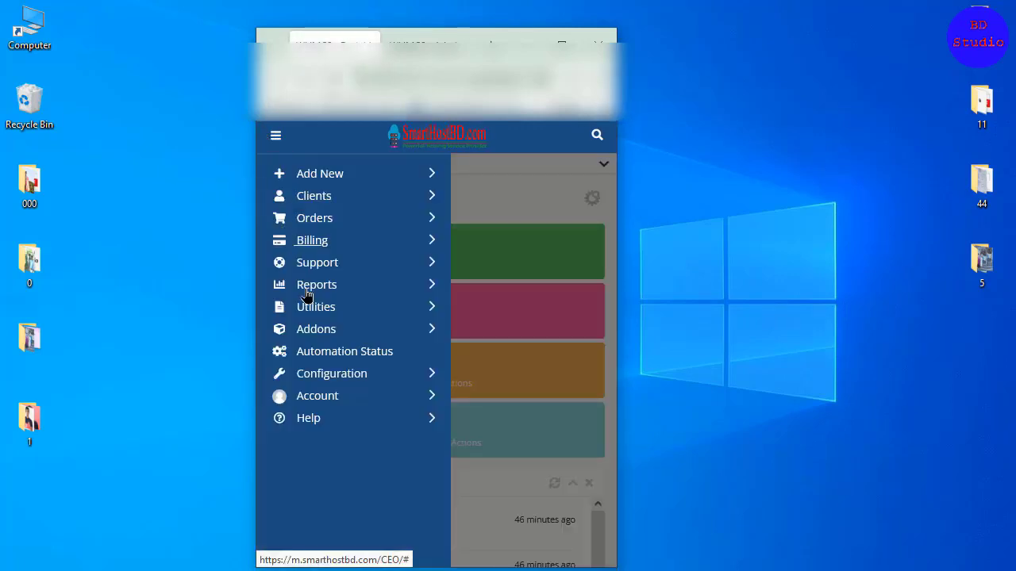
# Step: Expand the Account and Configuration submenus in the newer interface's mobile navigation to inspect their entries
pyautogui.click(337, 403)
pyautogui.click(331, 373)
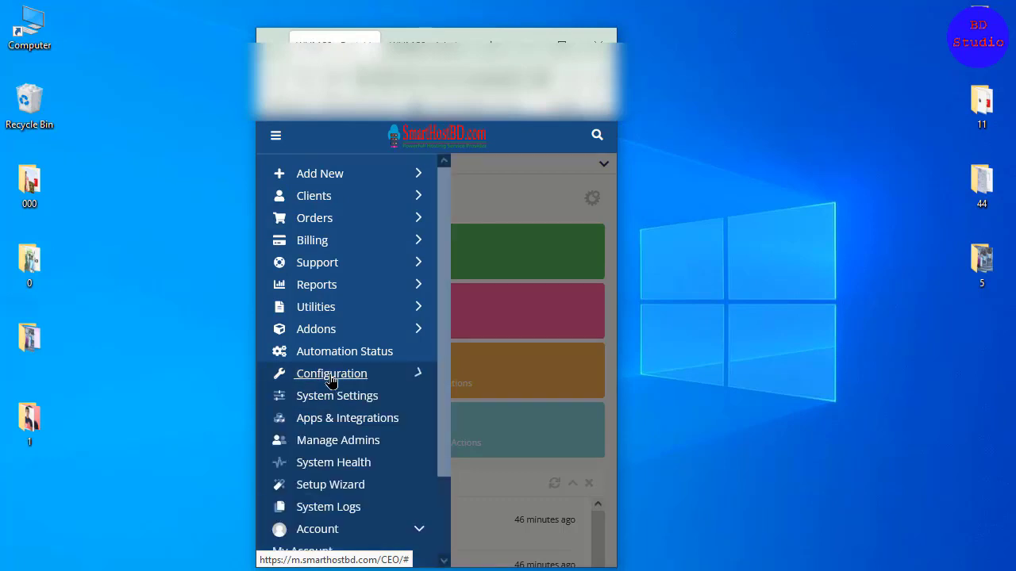
pyautogui.click(322, 352)
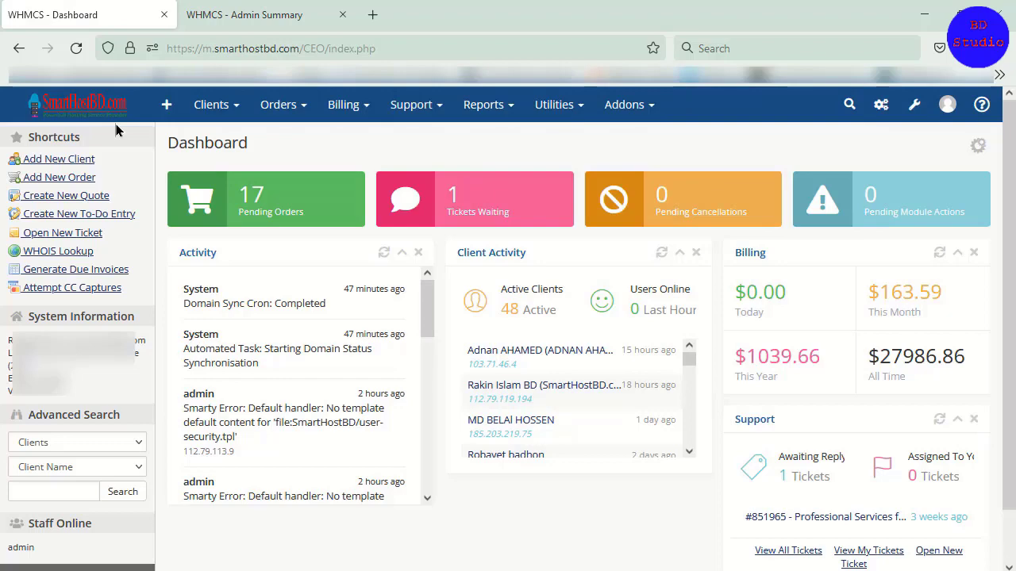
# Step: Switch back to the older interface's Admin Summary in the full-size browser window
pyautogui.click(244, 14)
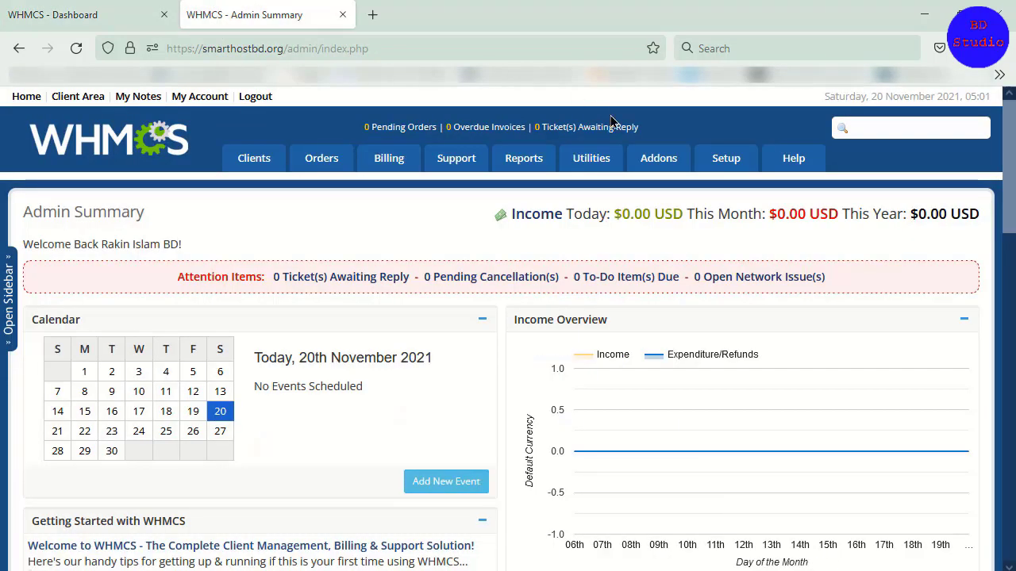